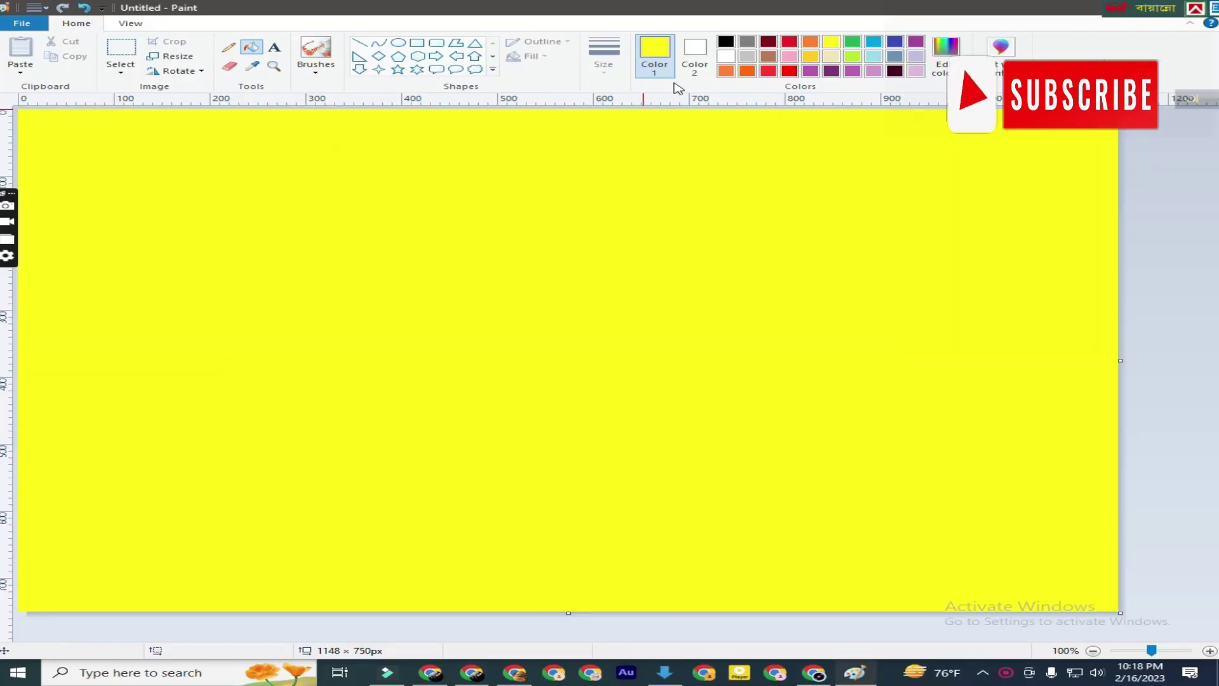
# Fill gold, orange, dark orange and red diagonal bands across the lower sky.
pyautogui.click(252, 47)
pyautogui.click(508, 318)
pyautogui.click(746, 71)
pyautogui.moveTo(485, 611); pyautogui.dragTo(1078, 343)
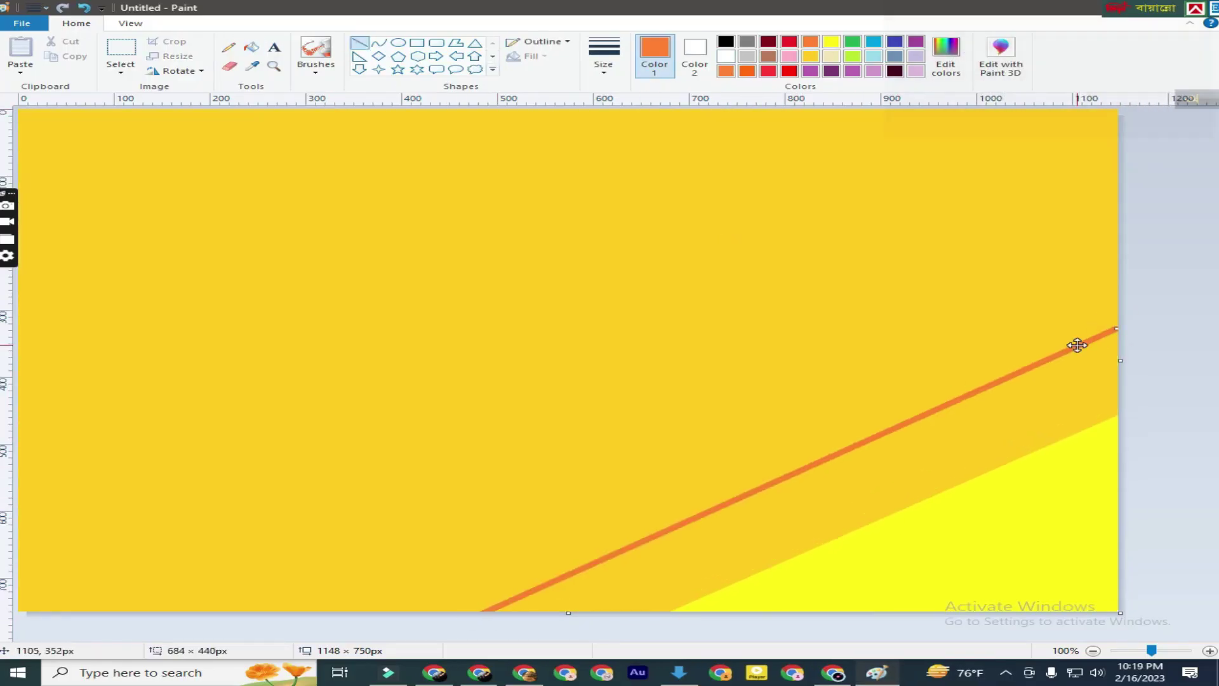
pyautogui.click(251, 47)
pyautogui.click(564, 285)
pyautogui.moveTo(152, 611); pyautogui.dragTo(1115, 194)
pyautogui.click(508, 191)
pyautogui.moveTo(22, 593); pyautogui.dragTo(1061, 114)
pyautogui.click(318, 191)
# Add purple, lighter purple and dark purple diagonal bands toward the top.
pyautogui.click(811, 70)
pyautogui.moveTo(19, 474); pyautogui.dragTo(764, 119)
pyautogui.click(251, 47)
pyautogui.click(321, 127)
pyautogui.click(191, 159)
pyautogui.click(789, 71)
pyautogui.moveTo(419, 116); pyautogui.dragTo(19, 298)
pyautogui.click(251, 47)
# Resize the canvas width to 3 px, then back to 1148 px to blend the bands.
pyautogui.click(253, 163)
pyautogui.hotkey('ctrl', 'w')
pyautogui.write('3')
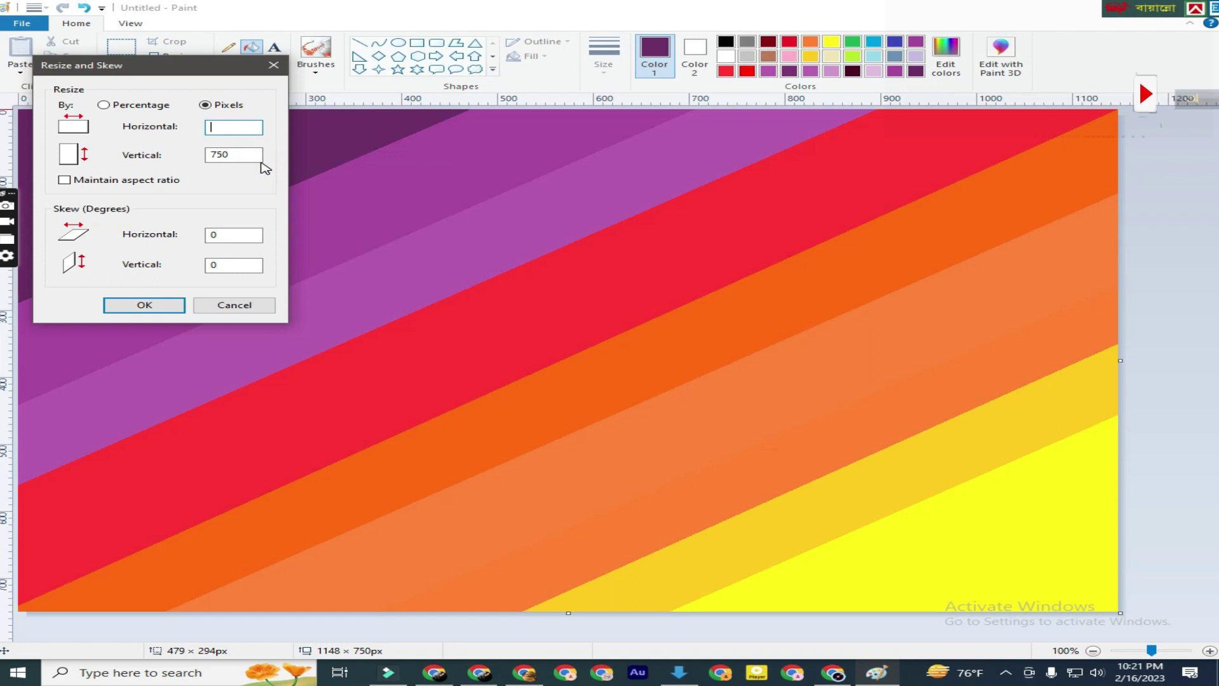
pyautogui.press('Return')
pyautogui.hotkey('ctrl', 'w')
pyautogui.write('1148')
pyautogui.press('Return')
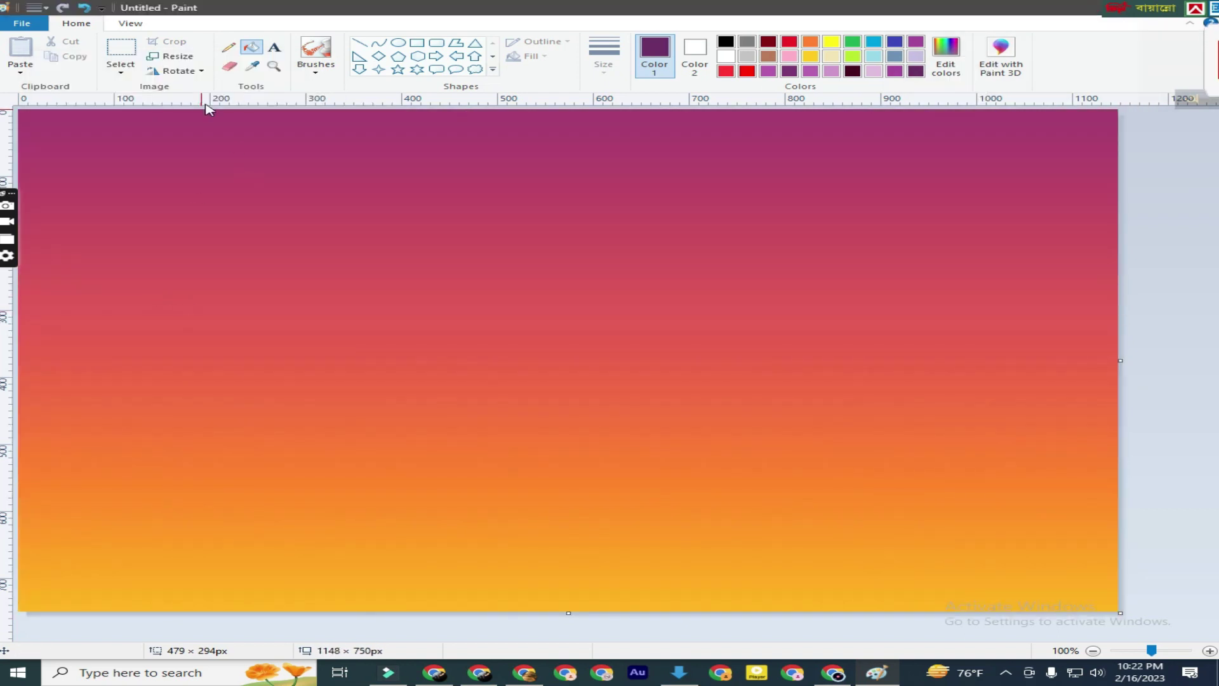
# Mix a custom dark green and bucket-fill the bottom strip of the canvas.
pyautogui.moveTo(570, 115); pyautogui.dragTo(559, 197)
pyautogui.click(946, 54)
pyautogui.click(424, 425)
pyautogui.click(252, 47)
pyautogui.click(381, 565)
# Brush the dark green hill silhouette across the horizon, undoing two trial strokes.
pyautogui.click(316, 56)
pyautogui.moveTo(19, 430); pyautogui.dragTo(517, 457)
pyautogui.hotkey('ctrl', 'z')
pyautogui.moveTo(19, 438); pyautogui.dragTo(1053, 470)
pyautogui.hotkey('ctrl', 'z')
pyautogui.moveTo(19, 468); pyautogui.dragTo(1114, 522)
pyautogui.moveTo(19, 505); pyautogui.dragTo(1008, 524)
pyautogui.moveTo(19, 473)
pyautogui.mouseDown()
pyautogui.moveTo(334, 497)
pyautogui.moveTo(1114, 522)
pyautogui.moveTo(65, 467)
pyautogui.moveTo(403, 477)
pyautogui.mouseUp()
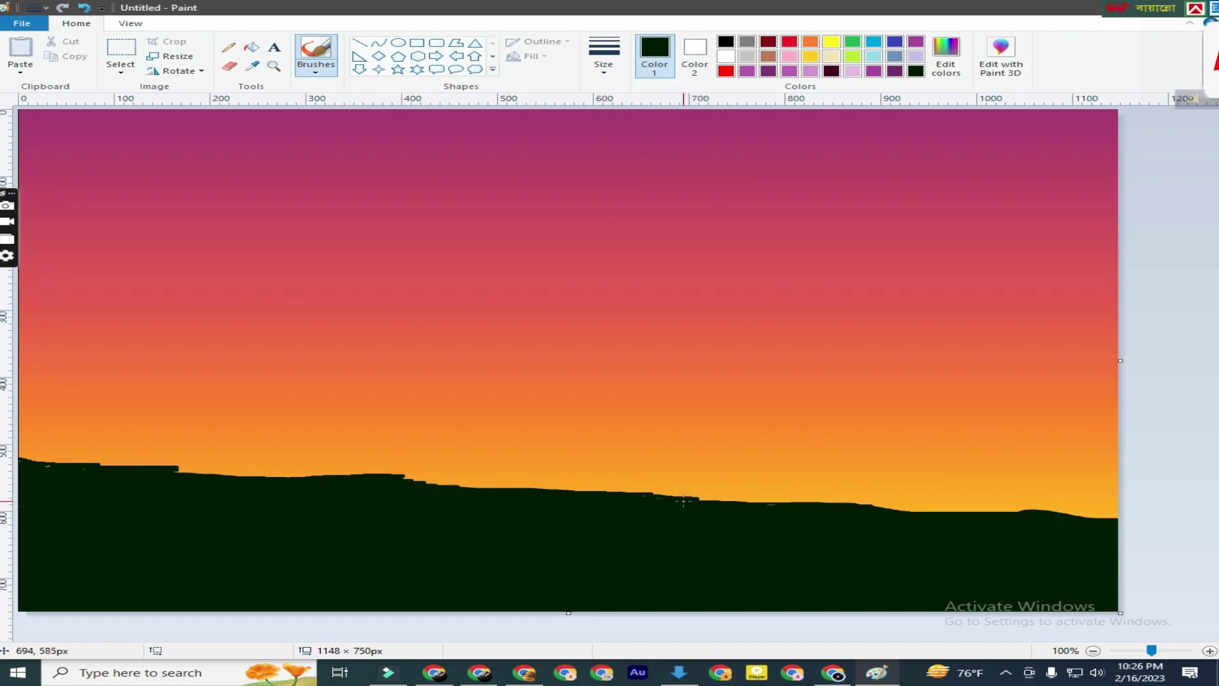
pyautogui.moveTo(683, 502); pyautogui.dragTo(965, 512)
# With a bright green pencil, draw the first grass streaks along the lower hillside.
pyautogui.click(945, 57)
pyautogui.click(603, 57)
pyautogui.click(946, 57)
pyautogui.click(445, 443)
pyautogui.click(229, 46)
pyautogui.moveTo(19, 576); pyautogui.dragTo(724, 600)
pyautogui.moveTo(19, 521); pyautogui.dragTo(874, 582)
pyautogui.moveTo(19, 487); pyautogui.dragTo(1118, 567)
# Cover the rest of the hillside with green streaks up to the horizon.
pyautogui.moveTo(204, 490); pyautogui.dragTo(1119, 565)
pyautogui.moveTo(788, 505)
pyautogui.mouseDown()
pyautogui.moveTo(894, 499)
pyautogui.moveTo(1118, 526)
pyautogui.mouseUp()
pyautogui.moveTo(22, 512)
pyautogui.mouseDown()
pyautogui.moveTo(1157, 571)
pyautogui.moveTo(7, 550)
pyautogui.moveTo(1118, 546)
pyautogui.mouseUp()
pyautogui.moveTo(19, 460)
pyautogui.mouseDown()
pyautogui.moveTo(228, 484)
pyautogui.moveTo(1075, 527)
pyautogui.mouseUp()
pyautogui.moveTo(462, 546)
pyautogui.mouseDown()
pyautogui.moveTo(289, 524)
pyautogui.moveTo(724, 591)
pyautogui.moveTo(158, 512)
pyautogui.moveTo(346, 539)
pyautogui.moveTo(851, 572)
pyautogui.moveTo(248, 493)
pyautogui.moveTo(637, 520)
pyautogui.moveTo(479, 506)
pyautogui.moveTo(1014, 594)
pyautogui.mouseUp()
pyautogui.moveTo(127, 512)
pyautogui.mouseDown()
pyautogui.moveTo(939, 563)
pyautogui.moveTo(1111, 593)
pyautogui.mouseUp()
pyautogui.moveTo(1111, 594)
pyautogui.mouseDown()
pyautogui.moveTo(811, 558)
pyautogui.moveTo(23, 526)
pyautogui.moveTo(901, 594)
pyautogui.moveTo(38, 600)
pyautogui.moveTo(463, 593)
pyautogui.moveTo(239, 604)
pyautogui.moveTo(1078, 527)
pyautogui.moveTo(699, 498)
pyautogui.moveTo(994, 534)
pyautogui.moveTo(32, 457)
pyautogui.moveTo(1112, 516)
pyautogui.mouseUp()
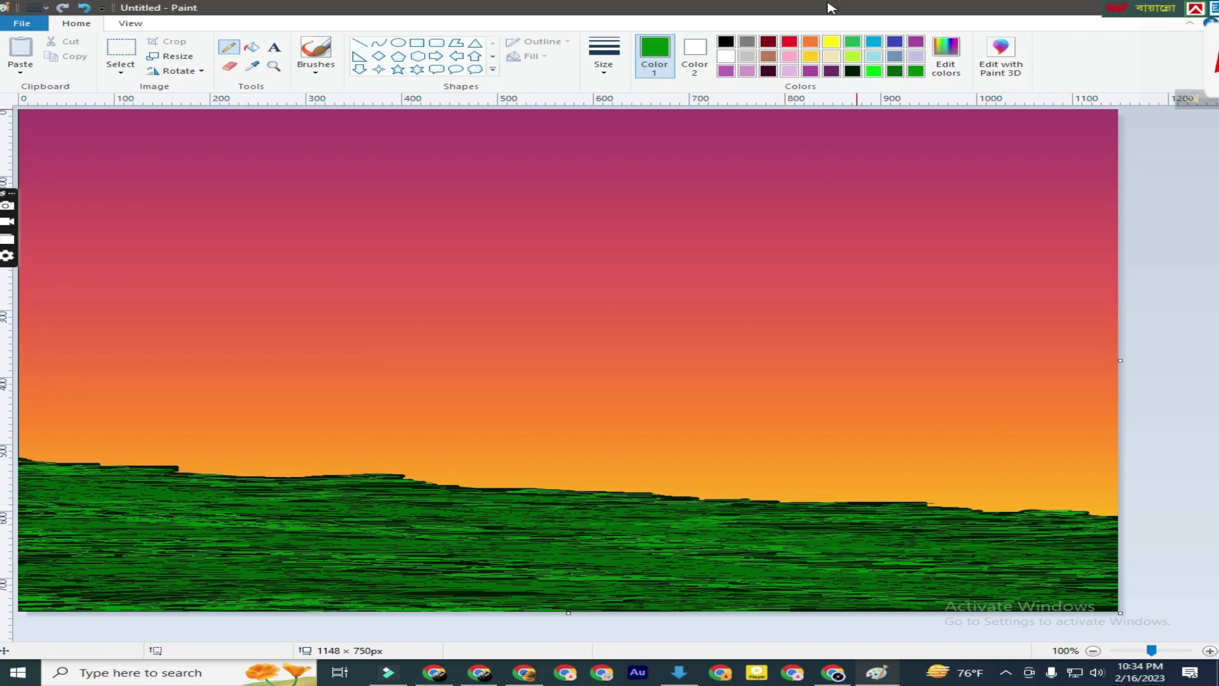
# In black, draw the trunk, an upward branch and a left side branch with twigs.
pyautogui.click(852, 71)
pyautogui.moveTo(495, 311); pyautogui.dragTo(778, 500)
pyautogui.hotkey('ctrl', 'z')
pyautogui.moveTo(390, 318)
pyautogui.mouseDown()
pyautogui.moveTo(778, 500)
pyautogui.moveTo(411, 331)
pyautogui.mouseUp()
pyautogui.moveTo(617, 370); pyautogui.dragTo(518, 257)
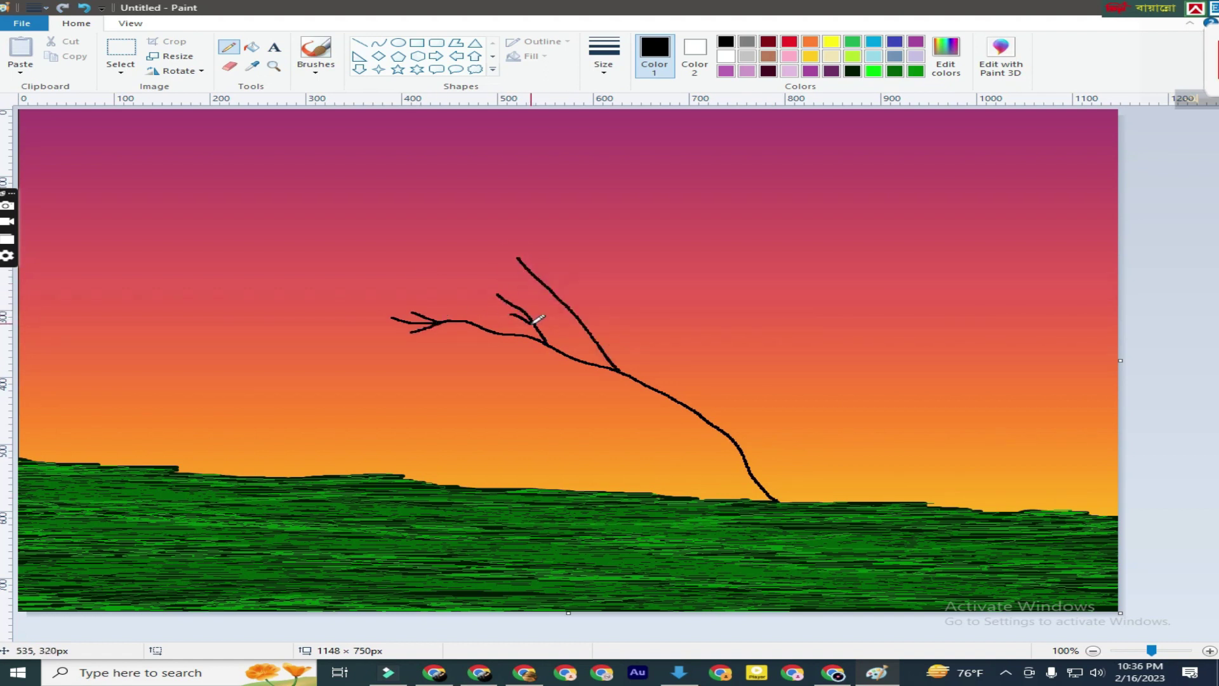
pyautogui.moveTo(737, 439); pyautogui.dragTo(787, 191)
pyautogui.moveTo(774, 225); pyautogui.dragTo(799, 203)
pyautogui.moveTo(730, 394); pyautogui.dragTo(673, 272)
pyautogui.moveTo(691, 327); pyautogui.dragTo(710, 342)
pyautogui.moveTo(729, 437); pyautogui.dragTo(733, 393)
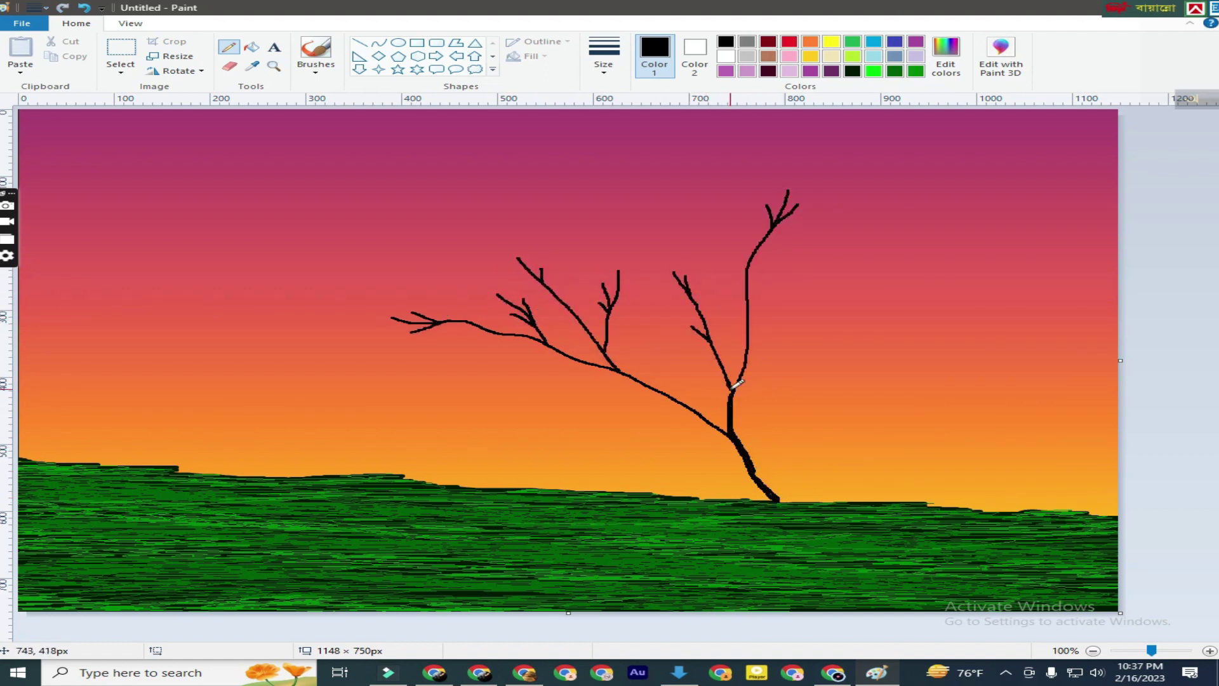
pyautogui.moveTo(715, 275); pyautogui.dragTo(723, 294)
# Redo the left branches with twigs and thicken the trunk and lower branch.
pyautogui.click(84, 7)
pyautogui.moveTo(587, 330)
pyautogui.mouseDown()
pyautogui.moveTo(503, 278)
pyautogui.moveTo(549, 227)
pyautogui.mouseUp()
pyautogui.moveTo(539, 275); pyautogui.dragTo(481, 245)
pyautogui.moveTo(496, 244); pyautogui.dragTo(506, 254)
pyautogui.moveTo(482, 327); pyautogui.dragTo(475, 287)
pyautogui.moveTo(458, 292); pyautogui.dragTo(472, 307)
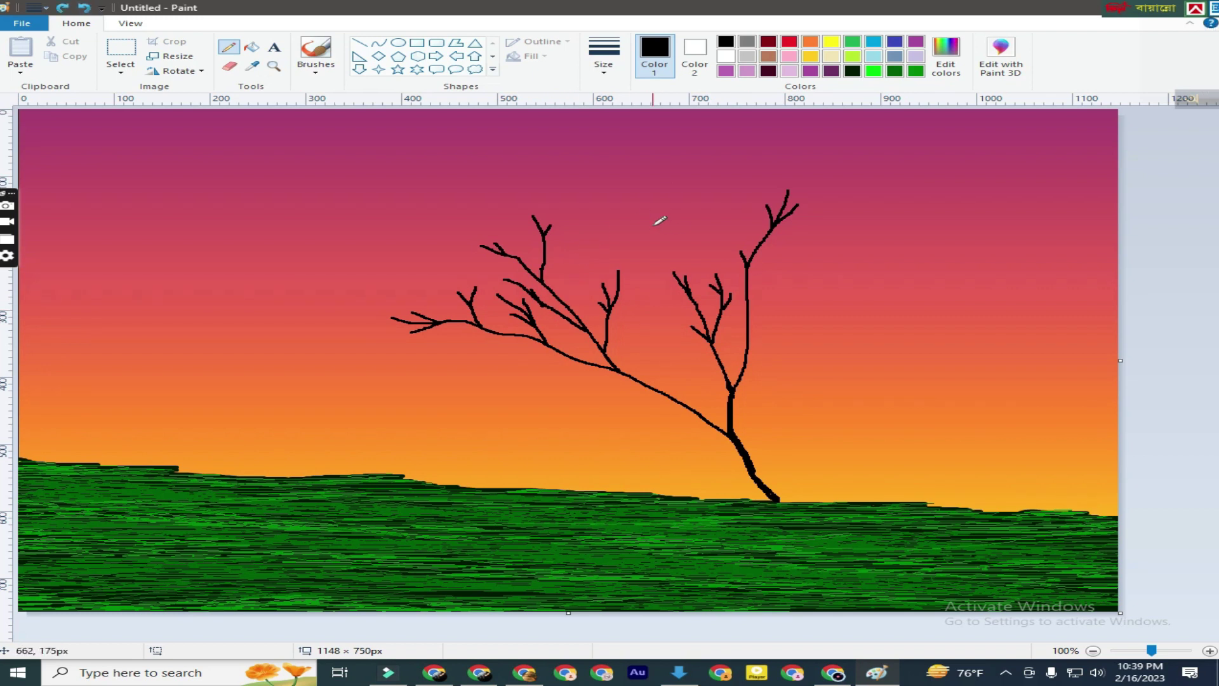
pyautogui.moveTo(732, 399); pyautogui.dragTo(771, 490)
pyautogui.moveTo(621, 367); pyautogui.dragTo(731, 445)
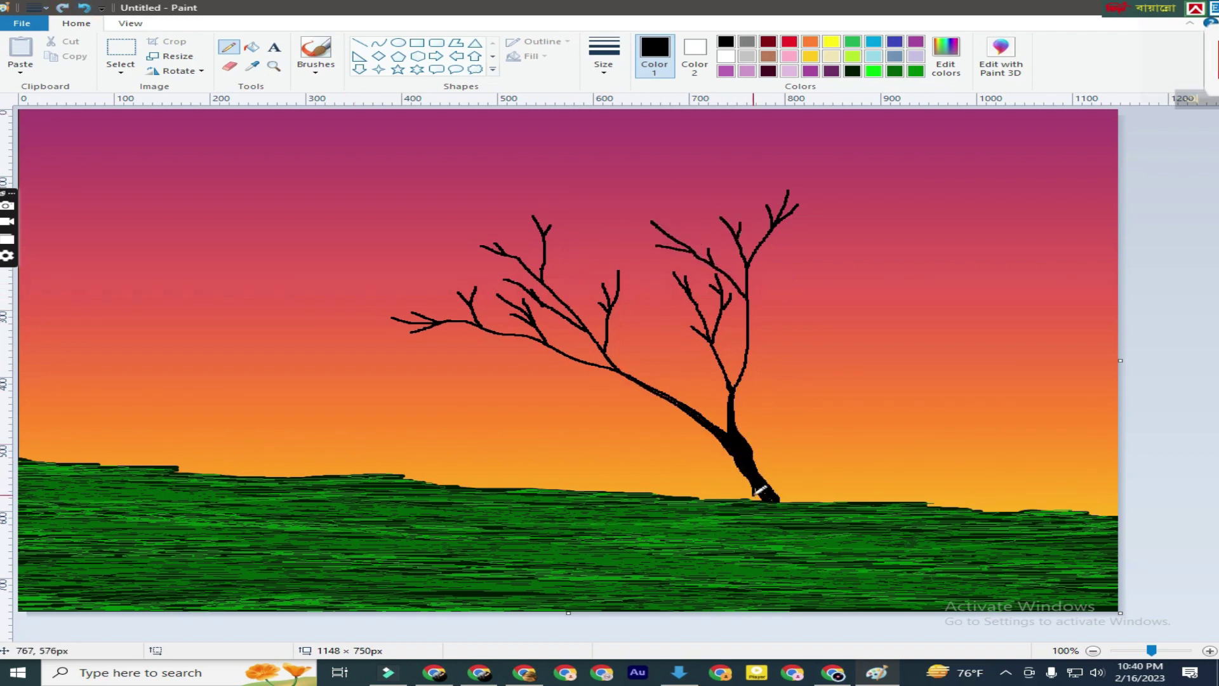
# Paint dark red blossom clusters on the tree's top and upper branches.
pyautogui.doubleClick(791, 70)
pyautogui.click(413, 270)
pyautogui.click(425, 425)
pyautogui.click(316, 54)
pyautogui.moveTo(826, 178)
pyautogui.mouseDown()
pyautogui.moveTo(749, 185)
pyautogui.moveTo(816, 210)
pyautogui.moveTo(862, 207)
pyautogui.mouseUp()
pyautogui.moveTo(680, 219)
pyautogui.mouseDown()
pyautogui.moveTo(625, 225)
pyautogui.moveTo(676, 217)
pyautogui.moveTo(617, 247)
pyautogui.mouseUp()
pyautogui.moveTo(686, 236); pyautogui.dragTo(728, 232)
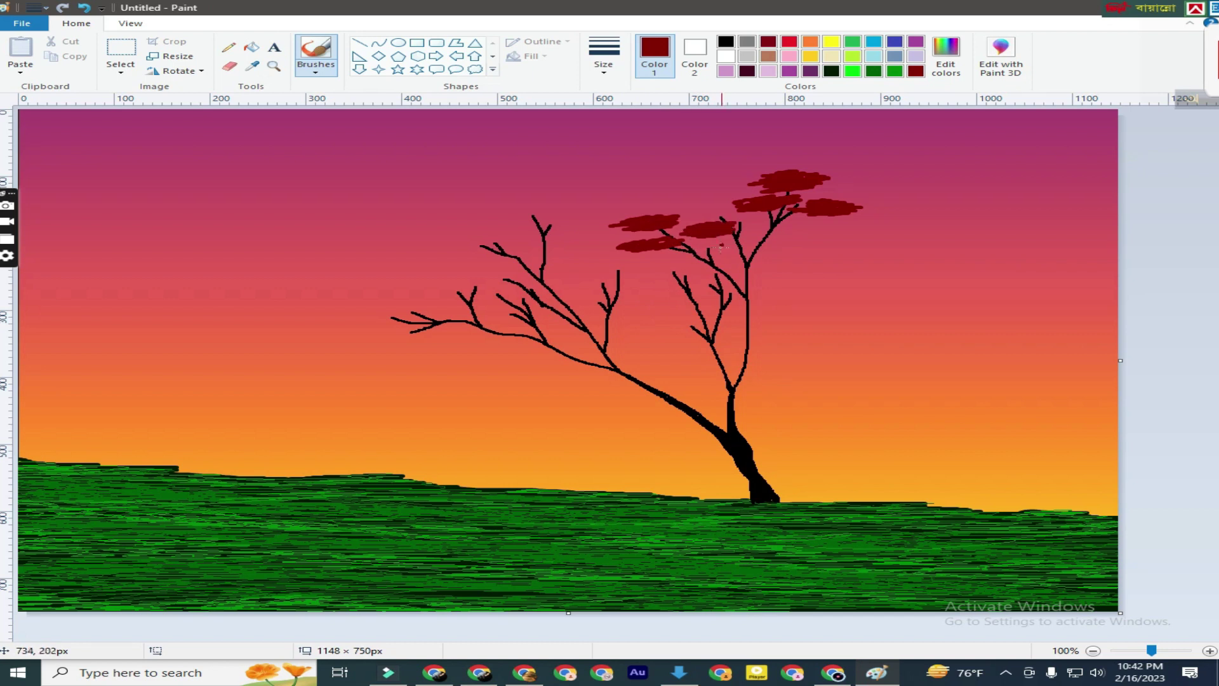
pyautogui.moveTo(505, 211); pyautogui.dragTo(535, 207)
# Add dark red blossom clusters on the middle, lower-left and right branches.
pyautogui.moveTo(471, 251); pyautogui.dragTo(460, 251)
pyautogui.moveTo(502, 286); pyautogui.dragTo(633, 265)
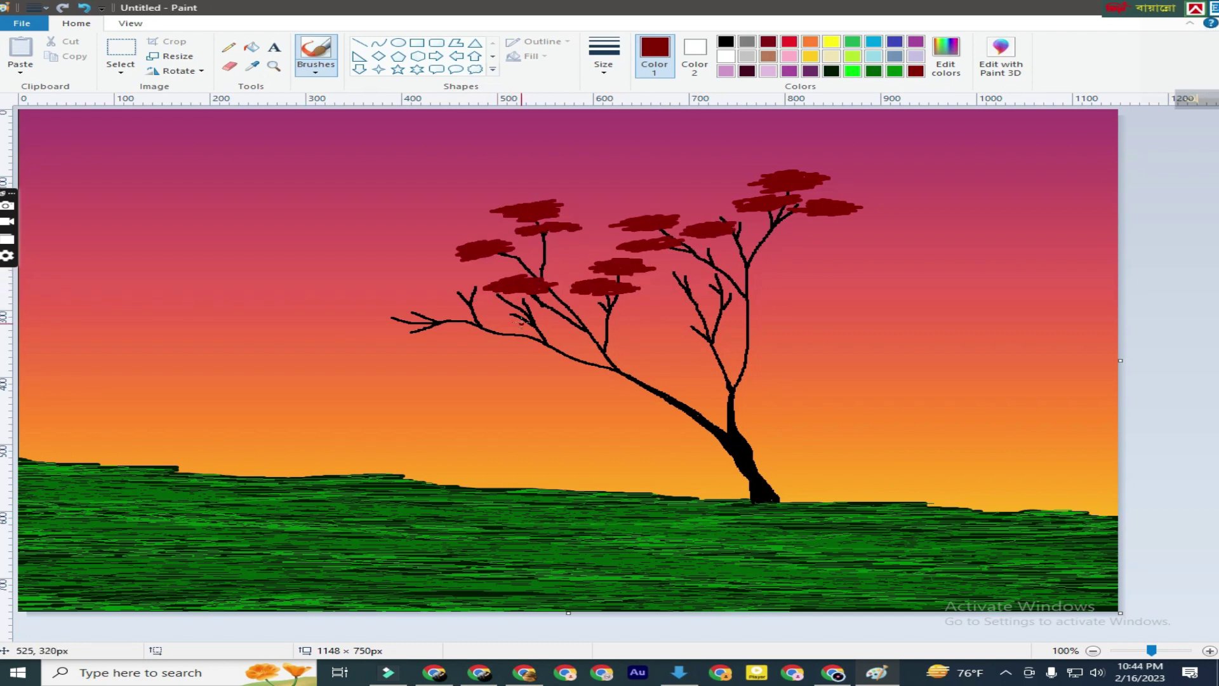
pyautogui.moveTo(394, 315)
pyautogui.mouseDown()
pyautogui.moveTo(444, 306)
pyautogui.moveTo(415, 341)
pyautogui.mouseUp()
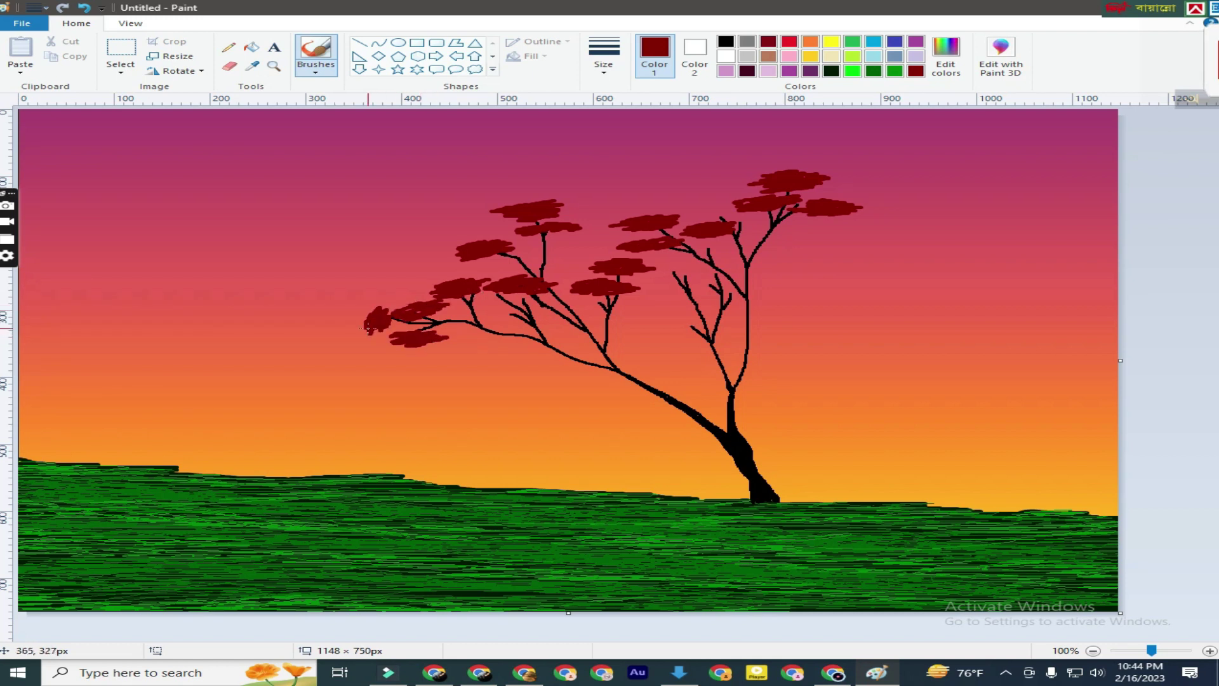
pyautogui.moveTo(717, 280); pyautogui.dragTo(656, 286)
pyautogui.moveTo(784, 293); pyautogui.dragTo(820, 290)
pyautogui.moveTo(794, 305)
pyautogui.mouseDown()
pyautogui.moveTo(847, 306)
pyautogui.moveTo(724, 313)
pyautogui.moveTo(746, 369)
pyautogui.mouseUp()
# Add a few small black twigs beneath the blossoms.
pyautogui.click(725, 41)
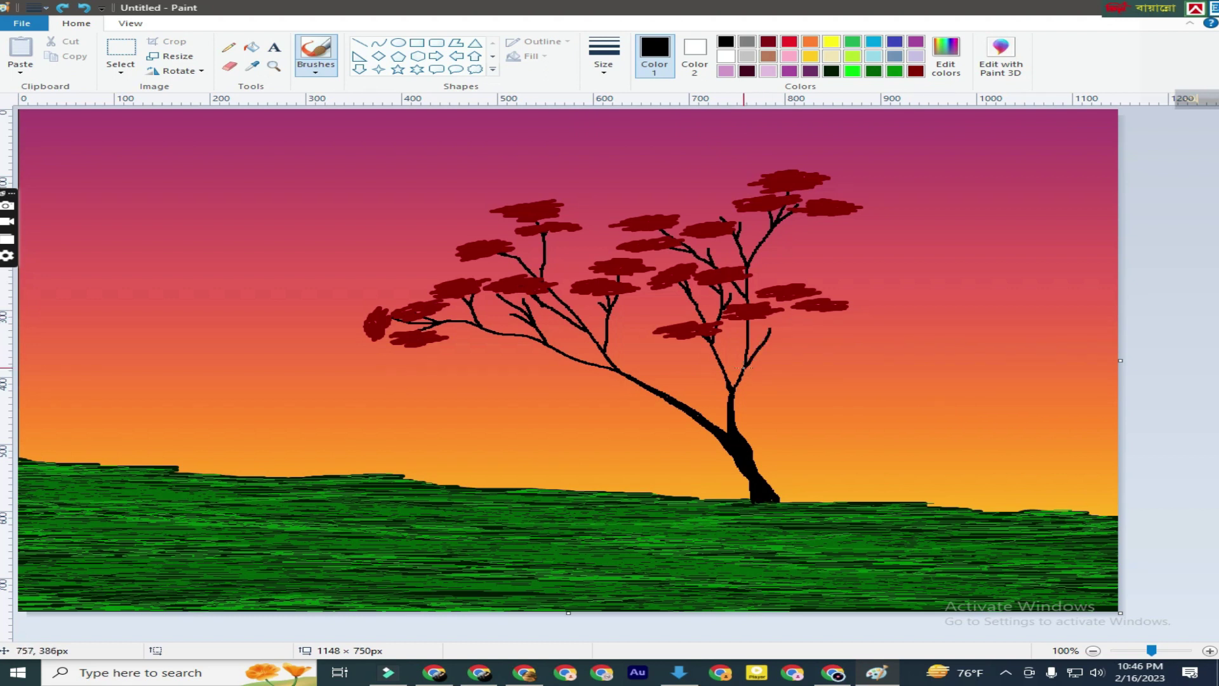
pyautogui.moveTo(785, 321); pyautogui.dragTo(795, 322)
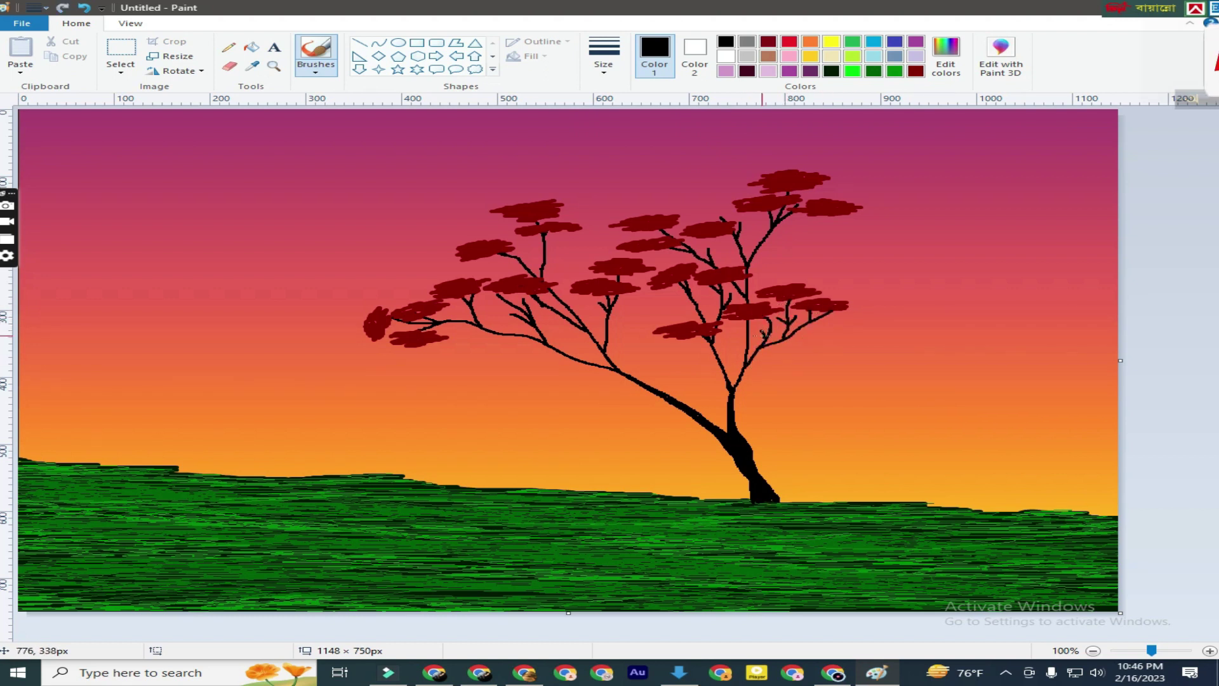
pyautogui.moveTo(501, 339); pyautogui.dragTo(475, 333)
pyautogui.moveTo(653, 385)
pyautogui.mouseDown()
pyautogui.moveTo(637, 361)
pyautogui.moveTo(681, 349)
pyautogui.mouseUp()
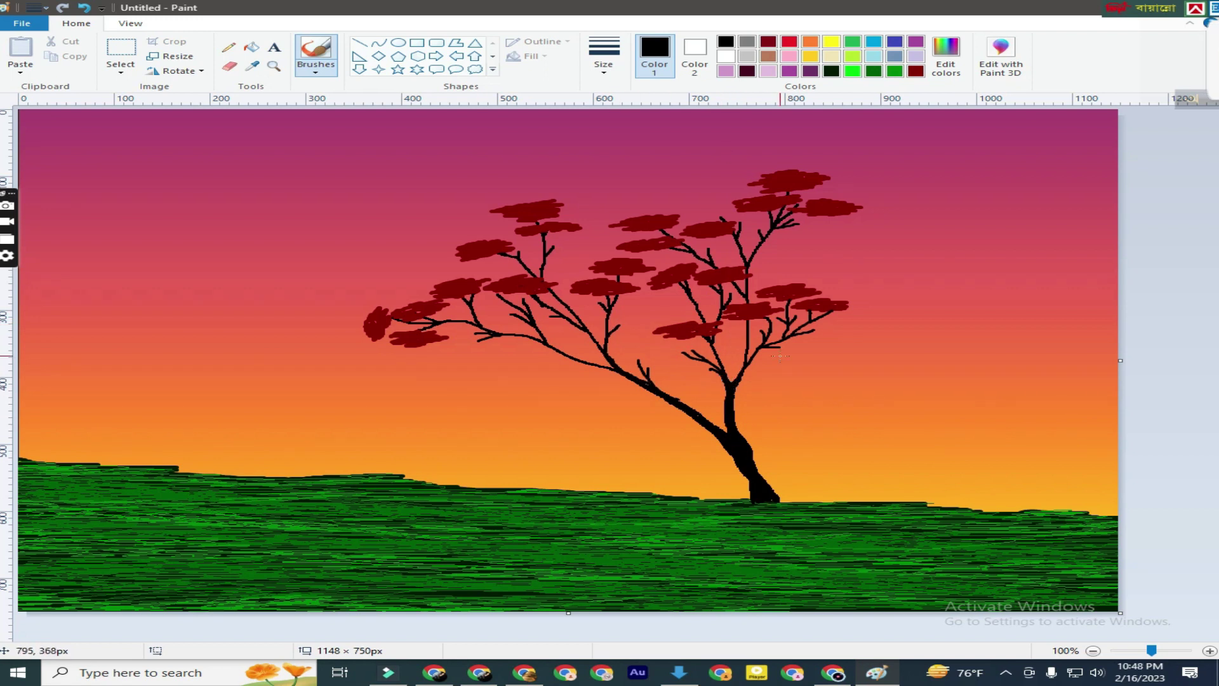
# Dab bright red texture over the left and top blossom clusters.
pyautogui.click(945, 56)
pyautogui.click(412, 434)
pyautogui.moveTo(437, 285)
pyautogui.mouseDown()
pyautogui.moveTo(374, 321)
pyautogui.moveTo(525, 202)
pyautogui.mouseUp()
pyautogui.moveTo(609, 222)
pyautogui.mouseDown()
pyautogui.moveTo(748, 199)
pyautogui.moveTo(838, 206)
pyautogui.mouseUp()
pyautogui.moveTo(660, 280); pyautogui.dragTo(369, 307)
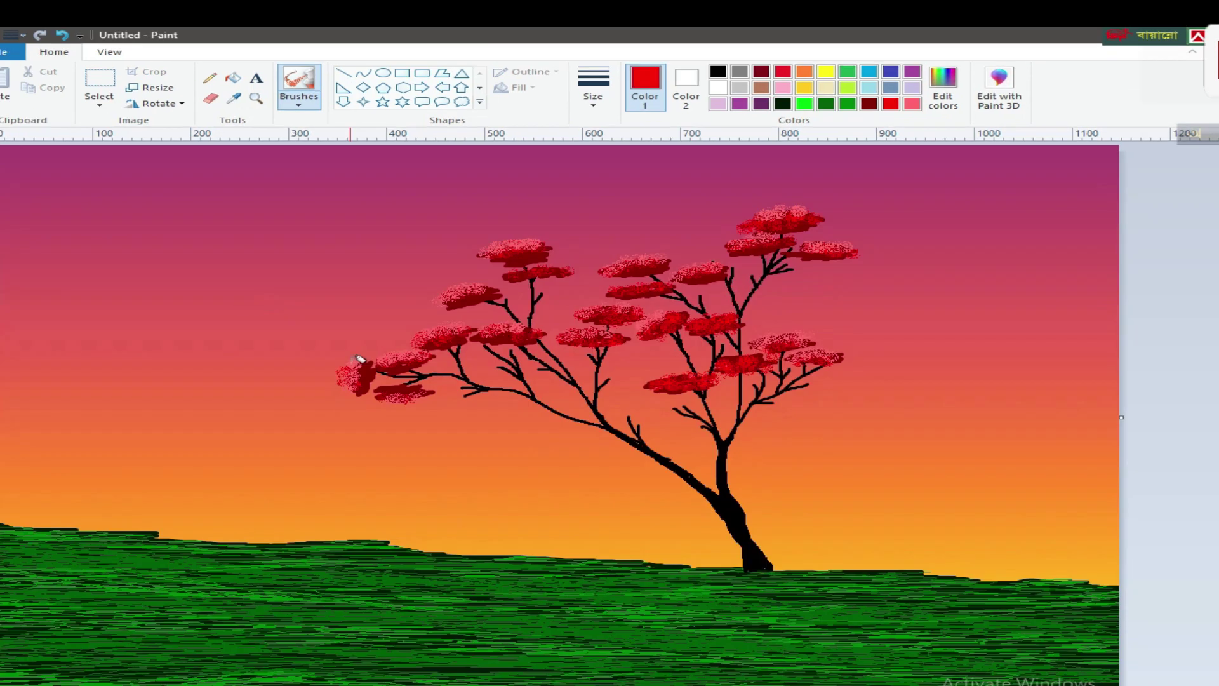
pyautogui.moveTo(526, 239); pyautogui.dragTo(515, 257)
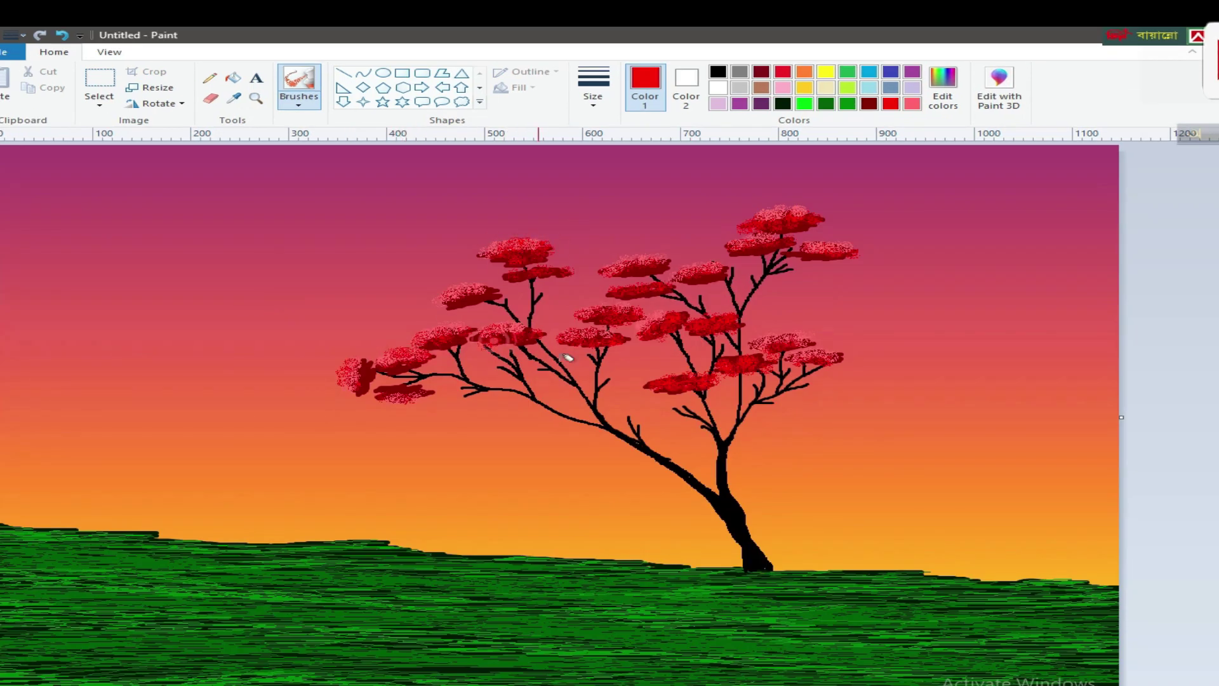
# Brighten the right, lower and left-centre blossom clusters with bright red.
pyautogui.moveTo(831, 252)
pyautogui.mouseDown()
pyautogui.moveTo(631, 272)
pyautogui.moveTo(712, 272)
pyautogui.mouseUp()
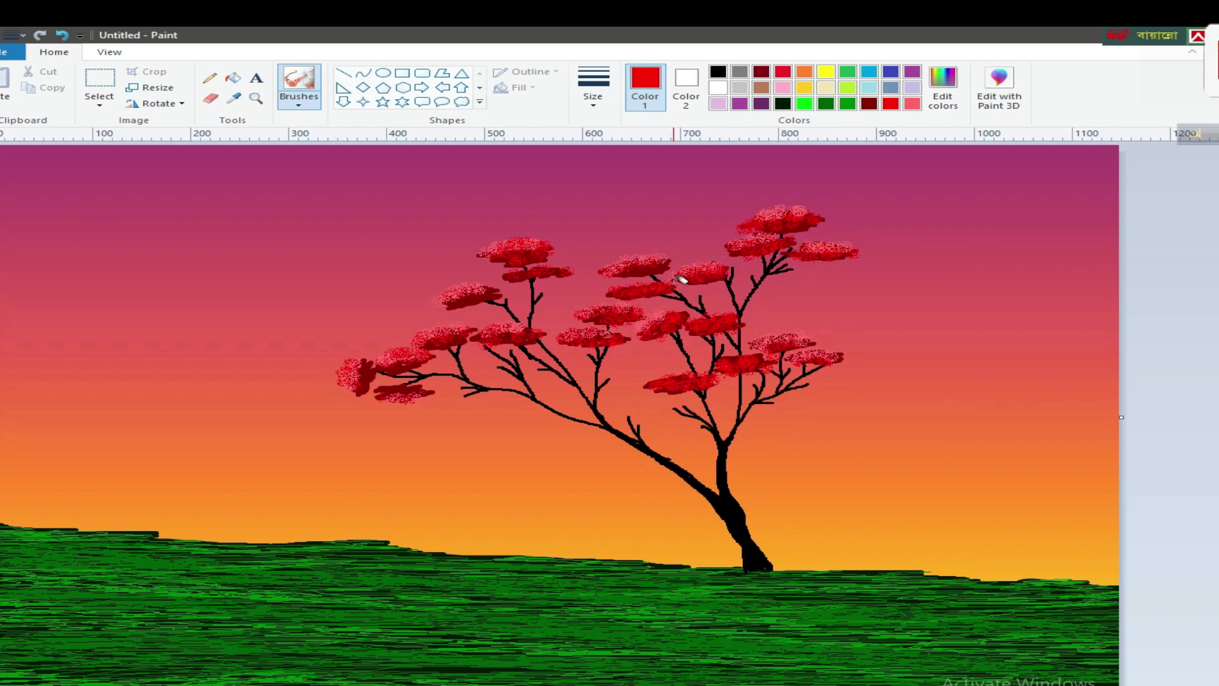
pyautogui.moveTo(756, 351); pyautogui.dragTo(659, 380)
pyautogui.moveTo(501, 233)
pyautogui.mouseDown()
pyautogui.moveTo(549, 241)
pyautogui.moveTo(564, 272)
pyautogui.mouseUp()
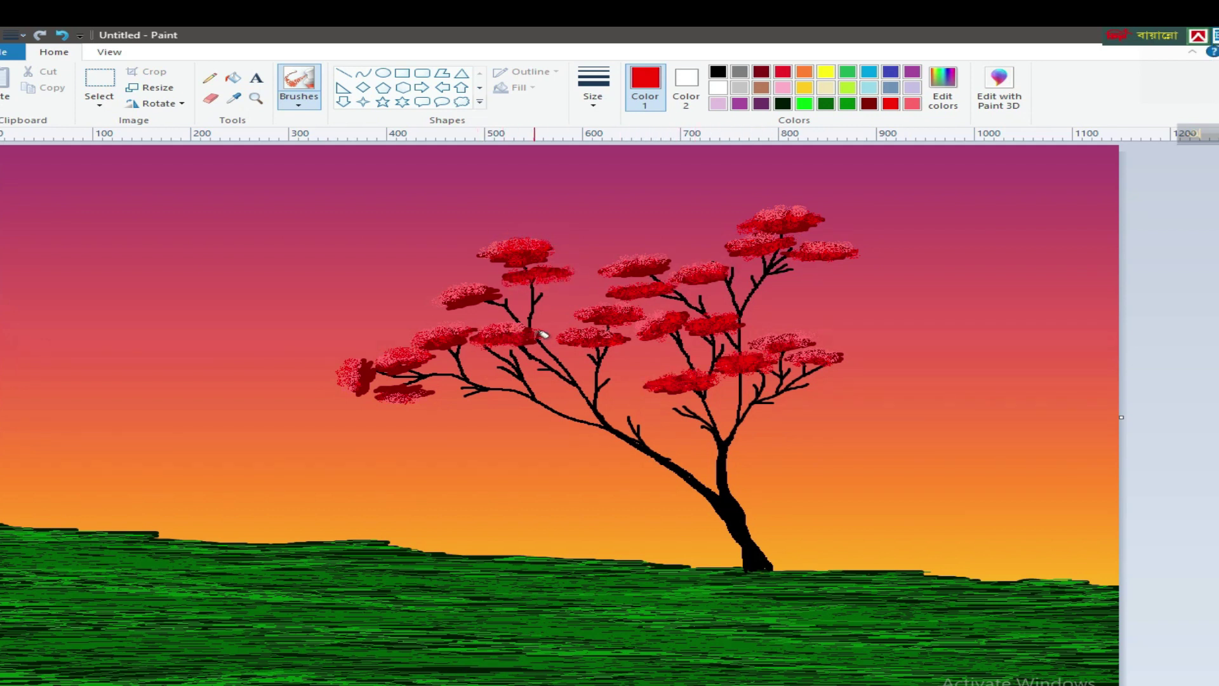
pyautogui.moveTo(395, 374); pyautogui.dragTo(375, 357)
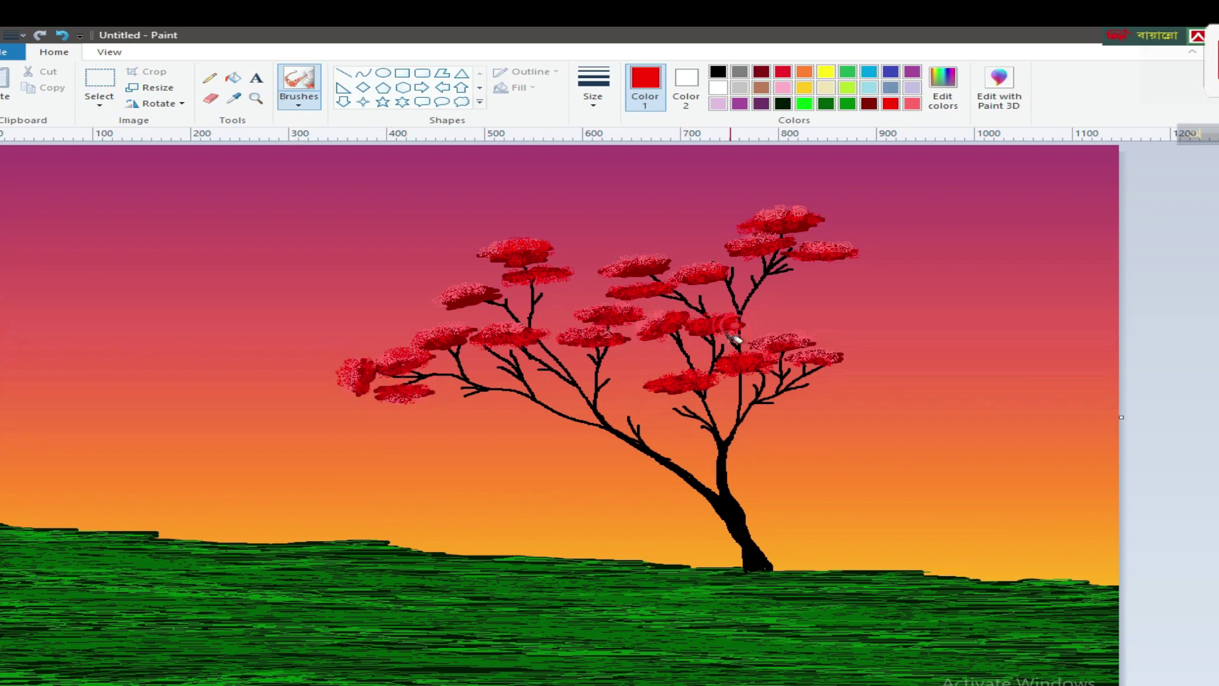
pyautogui.moveTo(481, 299); pyautogui.dragTo(471, 303)
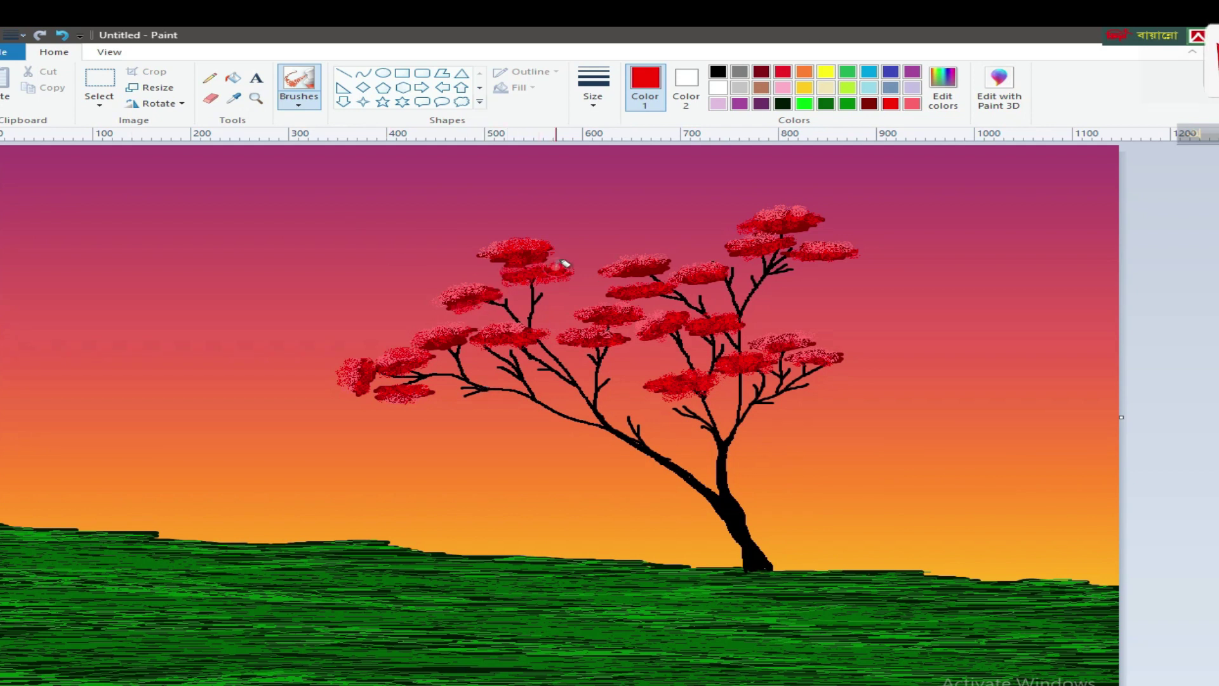
pyautogui.click(209, 77)
pyautogui.click(718, 72)
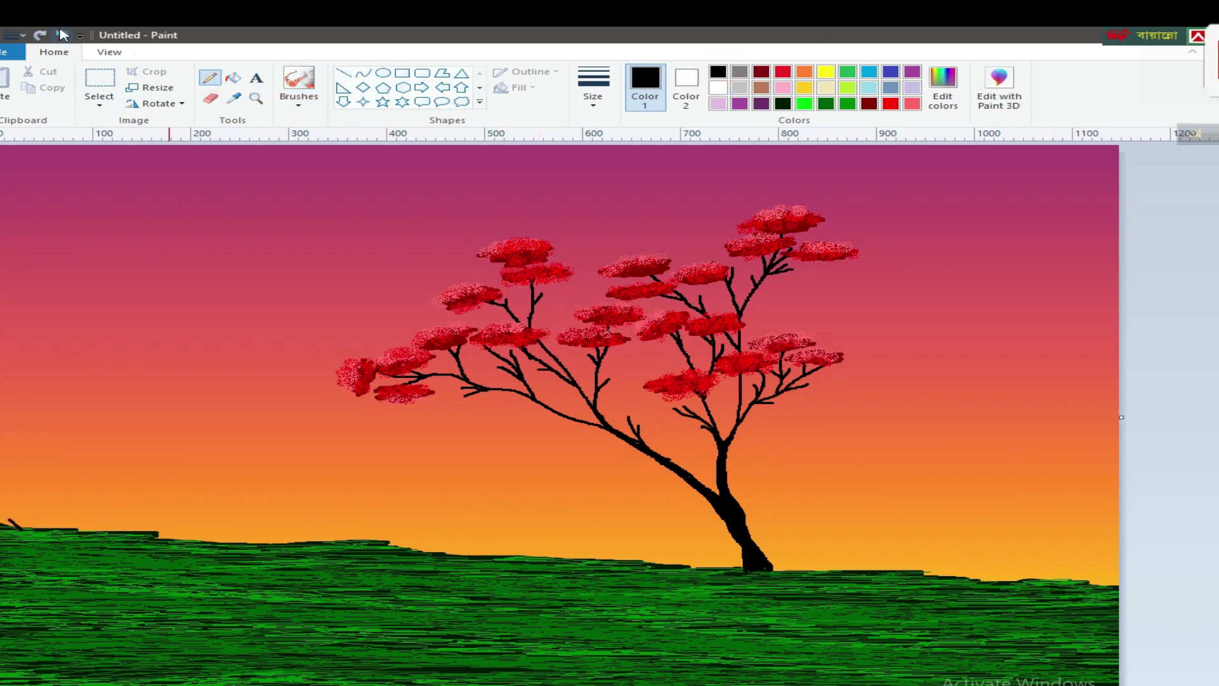
pyautogui.click(593, 89)
pyautogui.click(610, 152)
pyautogui.click(783, 104)
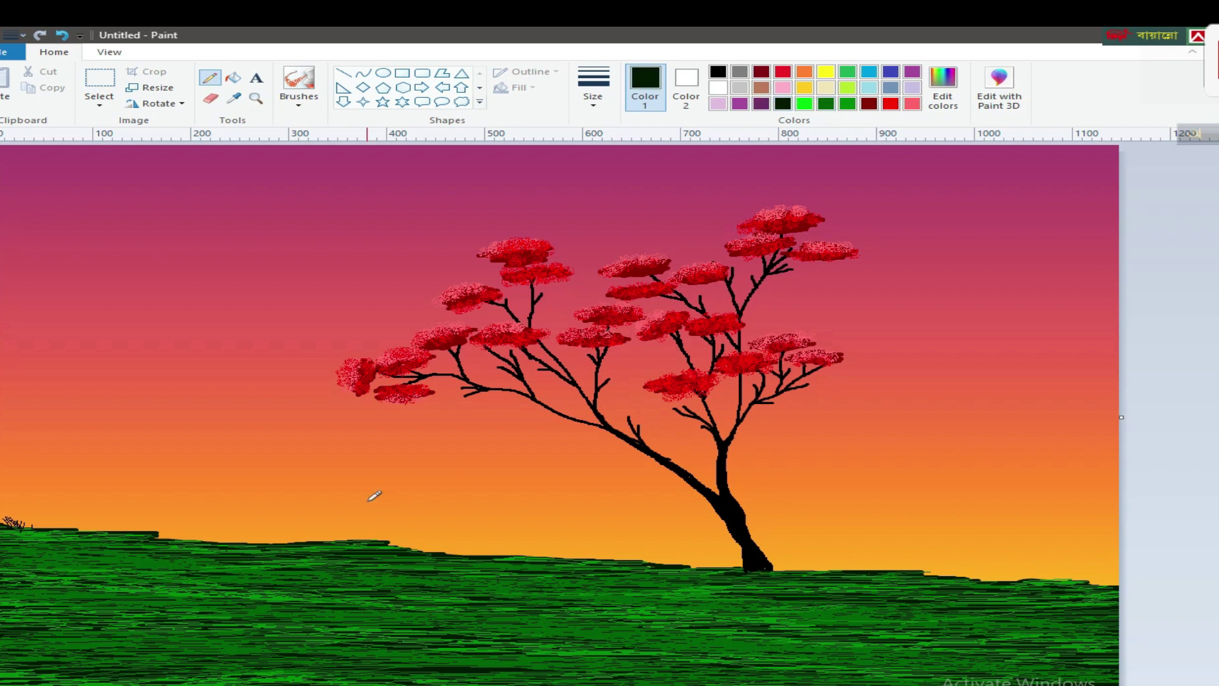
pyautogui.click(299, 102)
pyautogui.click(301, 123)
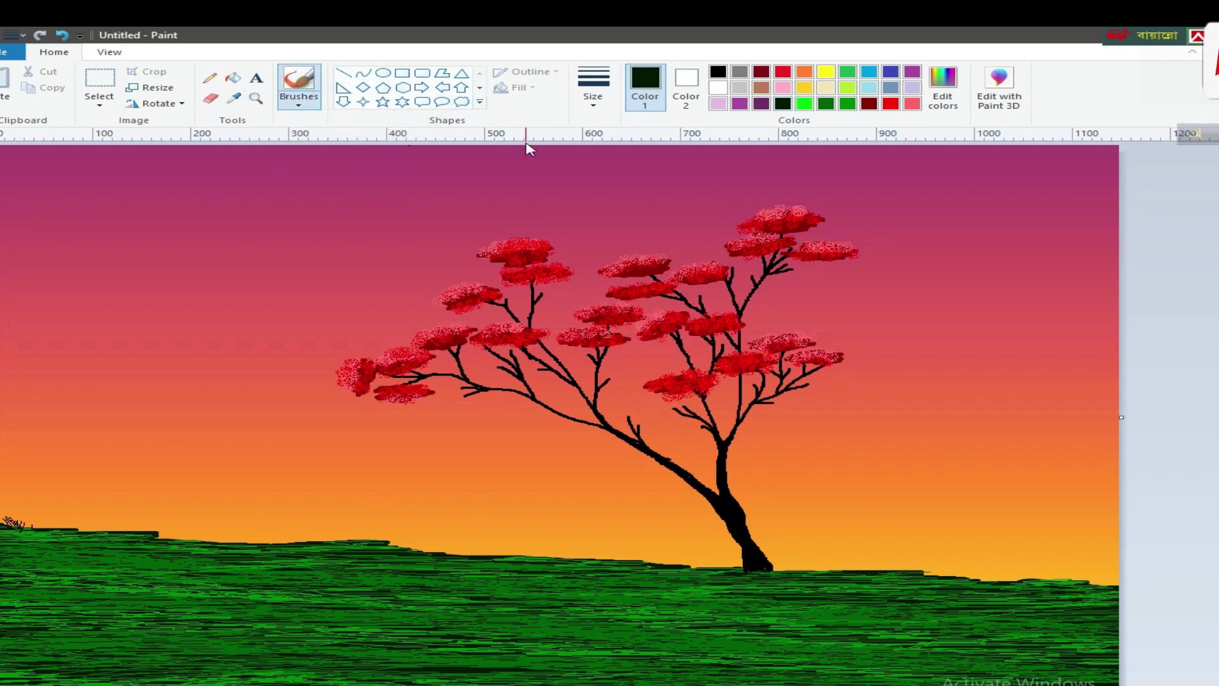
pyautogui.click(592, 89)
pyautogui.click(615, 194)
pyautogui.click(62, 35)
# Extend the canvas to add white space right of the scene.
pyautogui.keyDown('ctrl'); pyautogui.scroll(-2, 634, 214); pyautogui.keyUp('ctrl')
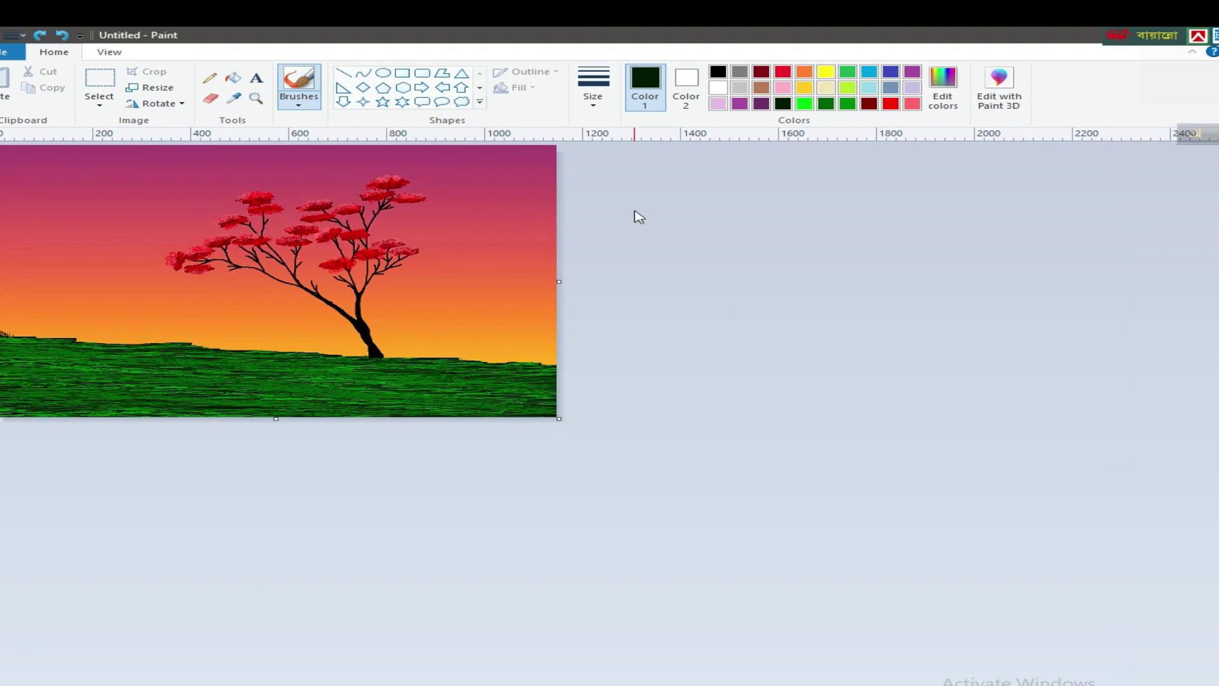
pyautogui.click(718, 87)
pyautogui.moveTo(559, 282); pyautogui.dragTo(891, 274)
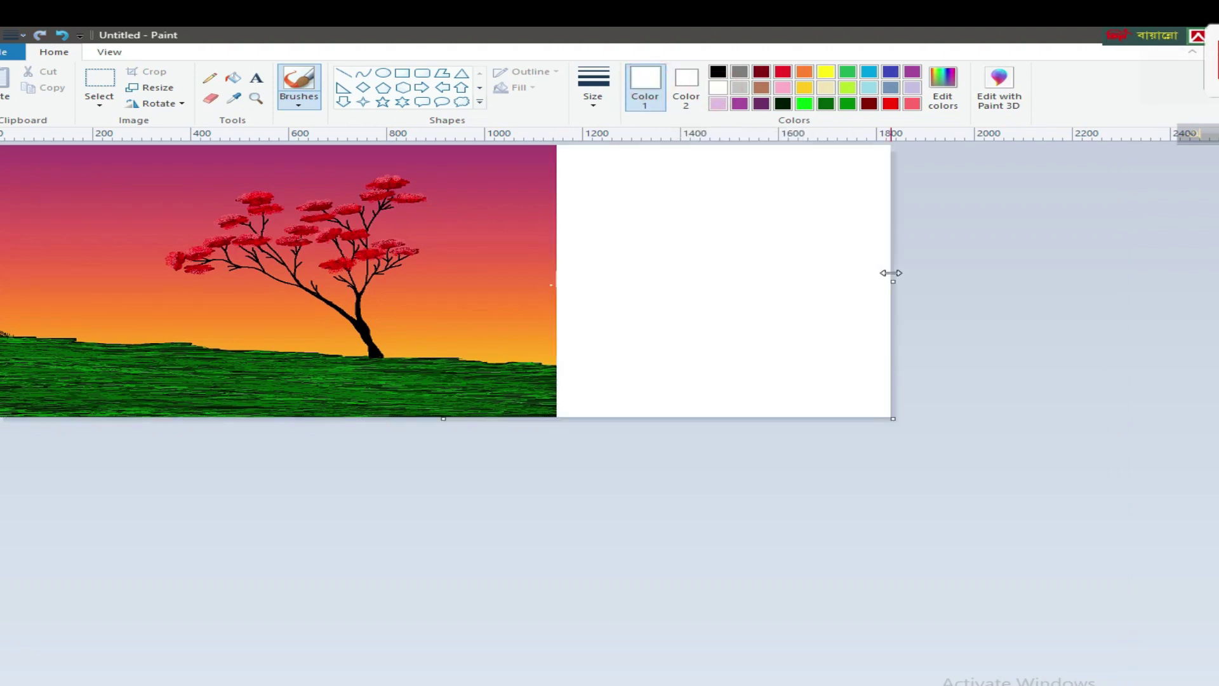
# Draw the first dark stems in the white area with a thicker brush.
pyautogui.click(783, 102)
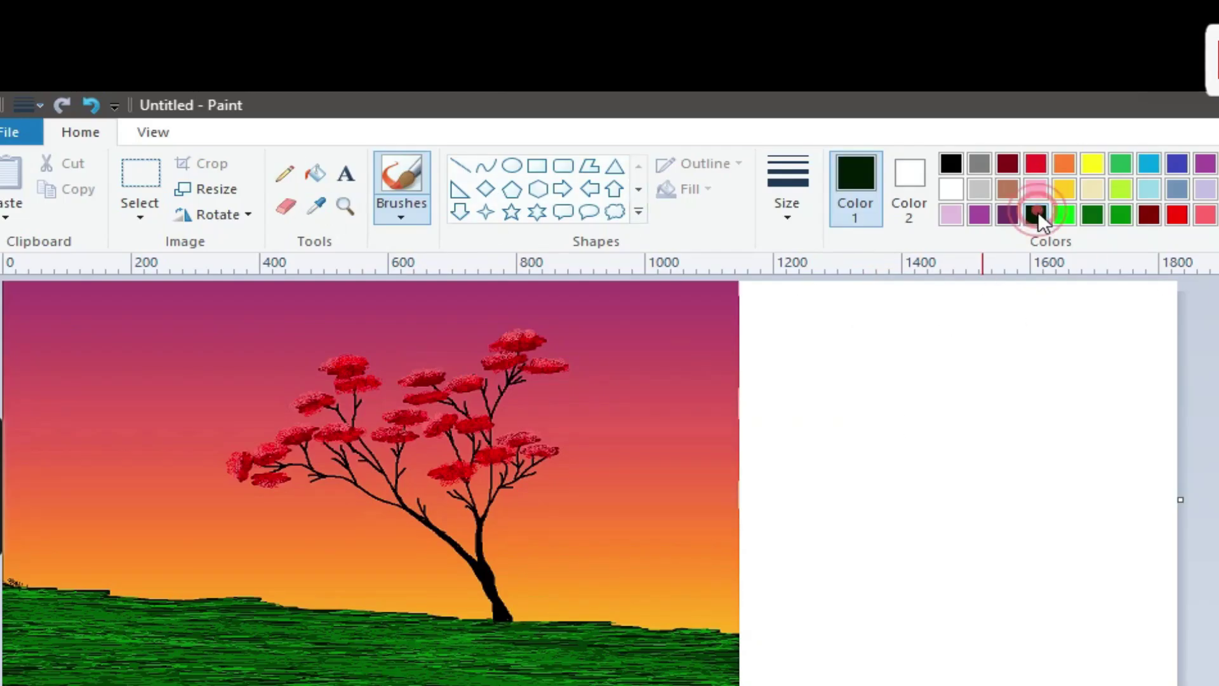
pyautogui.click(402, 216)
pyautogui.click(787, 203)
pyautogui.click(818, 341)
pyautogui.moveTo(871, 482)
pyautogui.mouseDown()
pyautogui.moveTo(882, 534)
pyautogui.moveTo(874, 508)
pyautogui.moveTo(891, 486)
pyautogui.moveTo(882, 530)
pyautogui.mouseUp()
# Dab a small purple blossom blob just above the black stems.
pyautogui.click(80, 127)
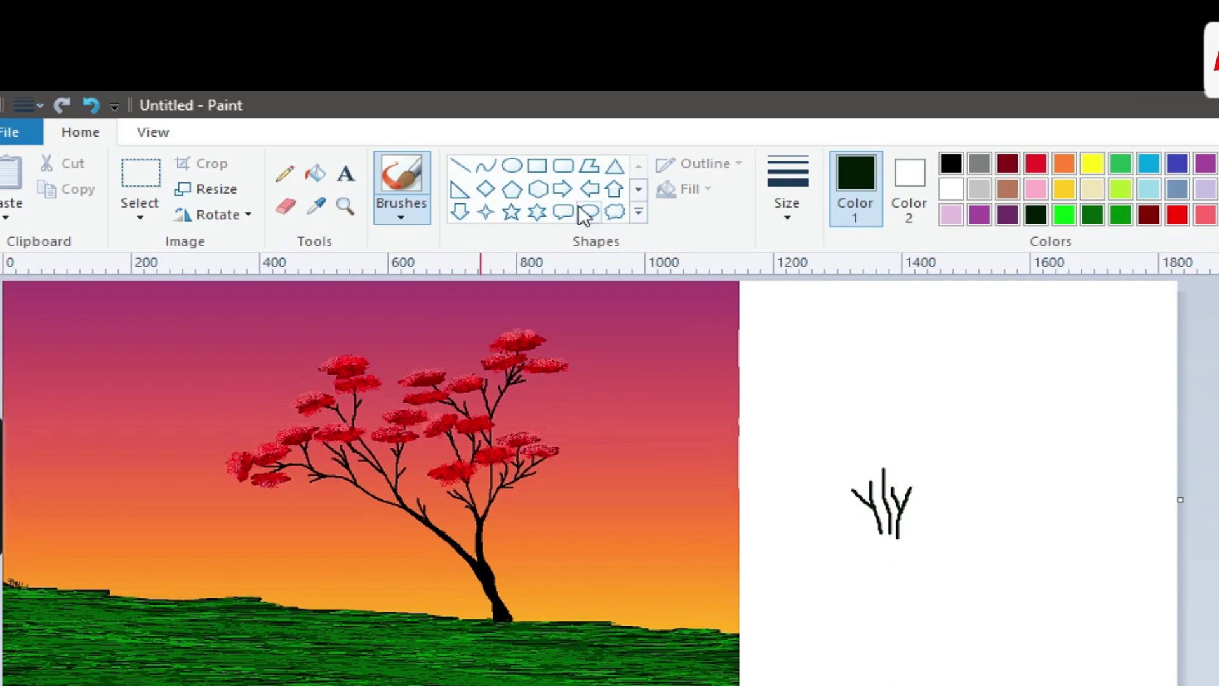
pyautogui.click(980, 215)
pyautogui.click(946, 352)
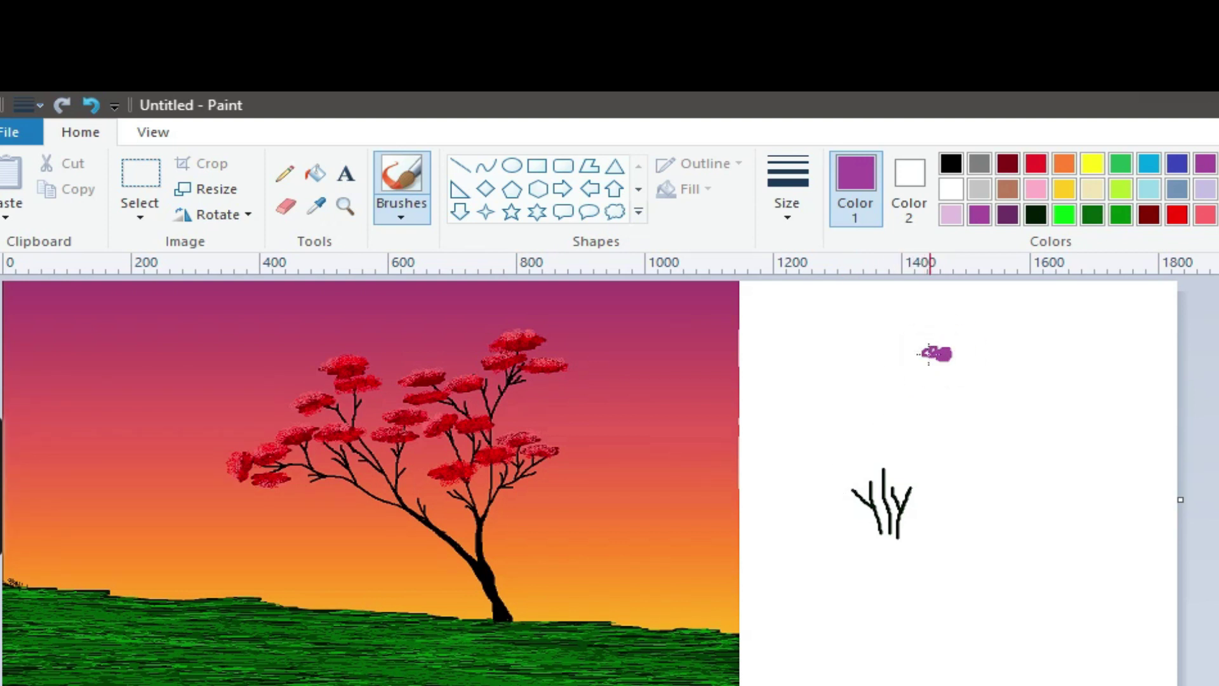
pyautogui.moveTo(940, 338); pyautogui.dragTo(956, 347)
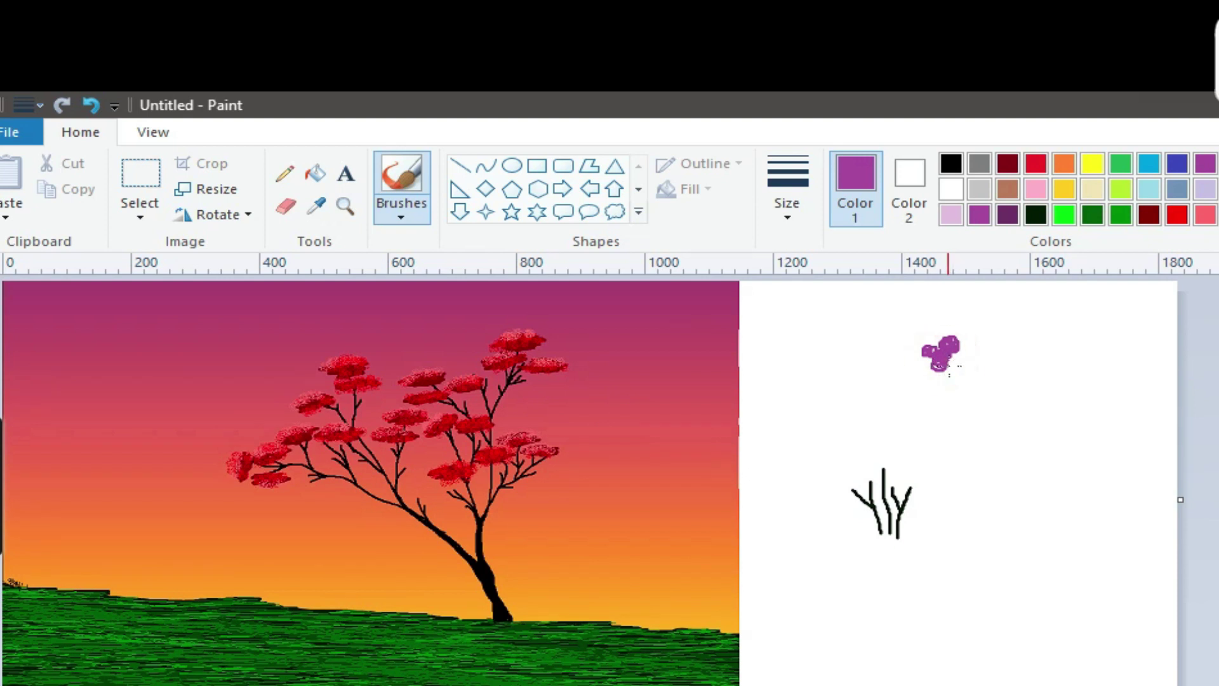
# Undo the purple blob, then draw a small ellipse above the stems and fill it purple.
pyautogui.click(85, 100)
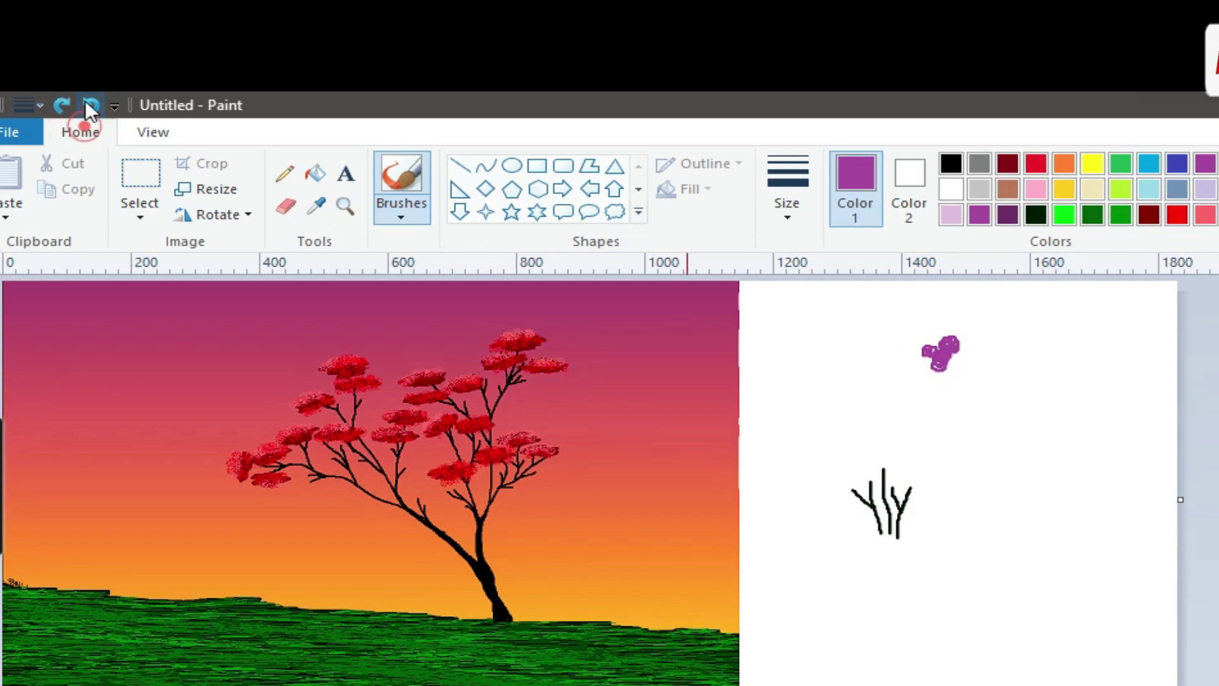
pyautogui.click(512, 166)
pyautogui.moveTo(895, 367); pyautogui.dragTo(915, 380)
pyautogui.click(316, 173)
pyautogui.click(905, 374)
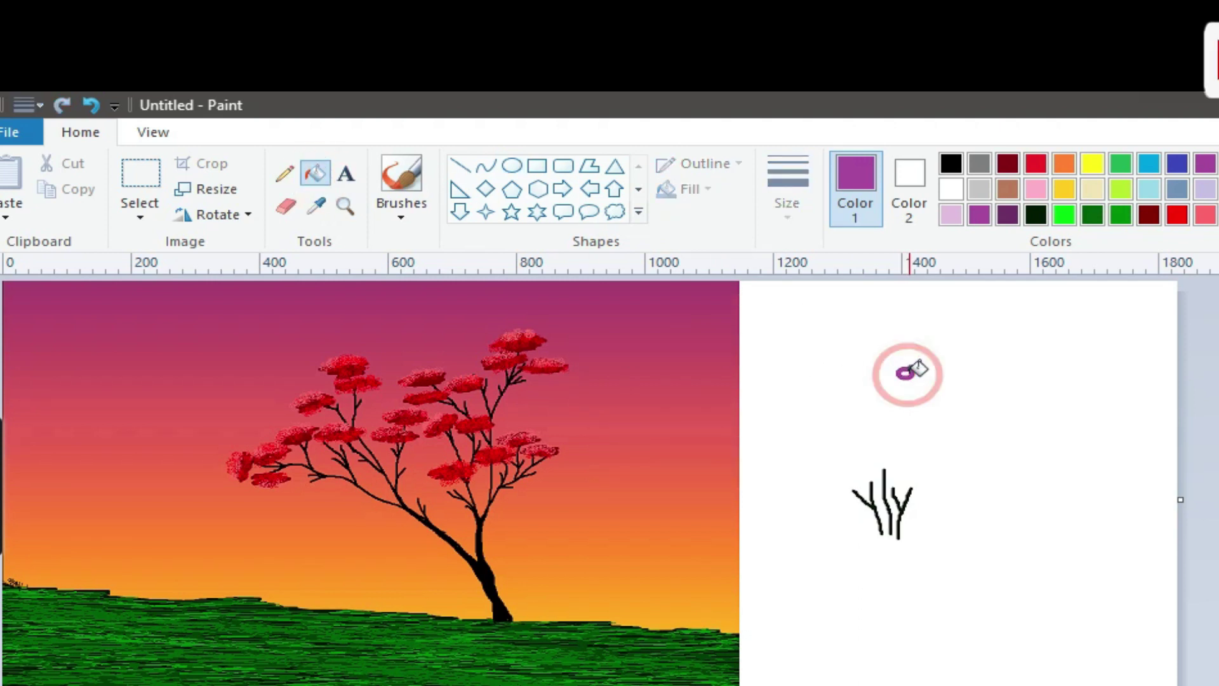
pyautogui.click(512, 166)
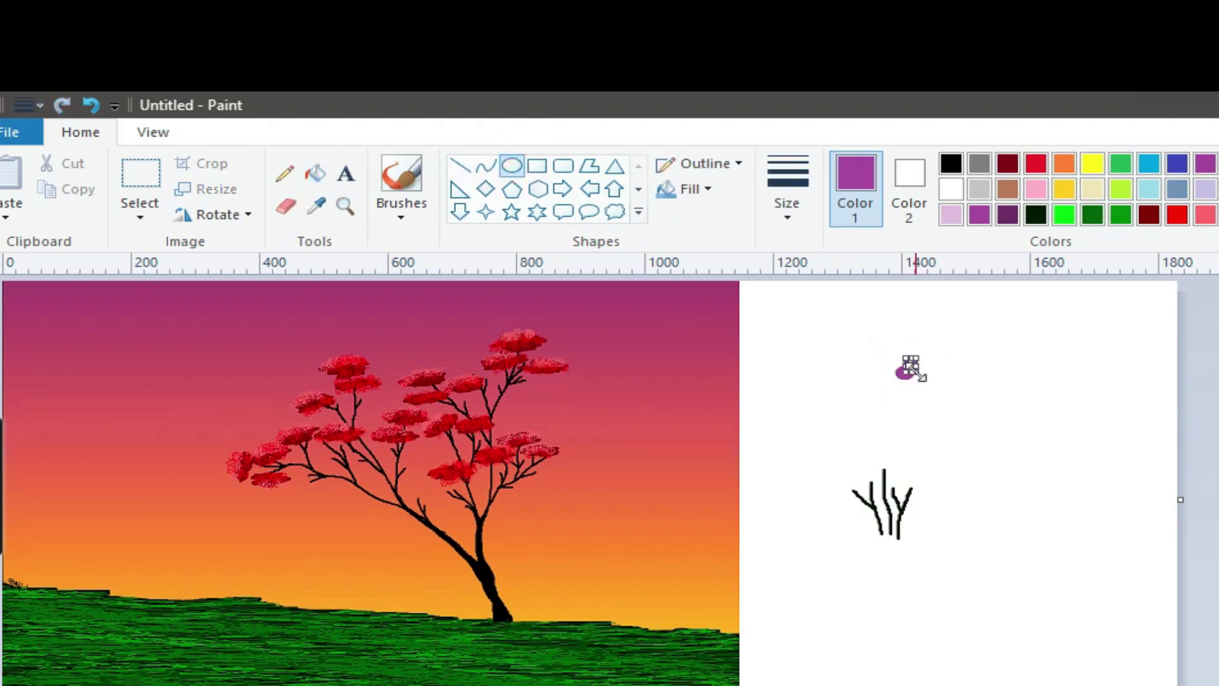
# Set ellipses to solid purple fill and add right and upper-left lobes to the flower head.
pyautogui.click(692, 188)
pyautogui.click(749, 248)
pyautogui.click(692, 188)
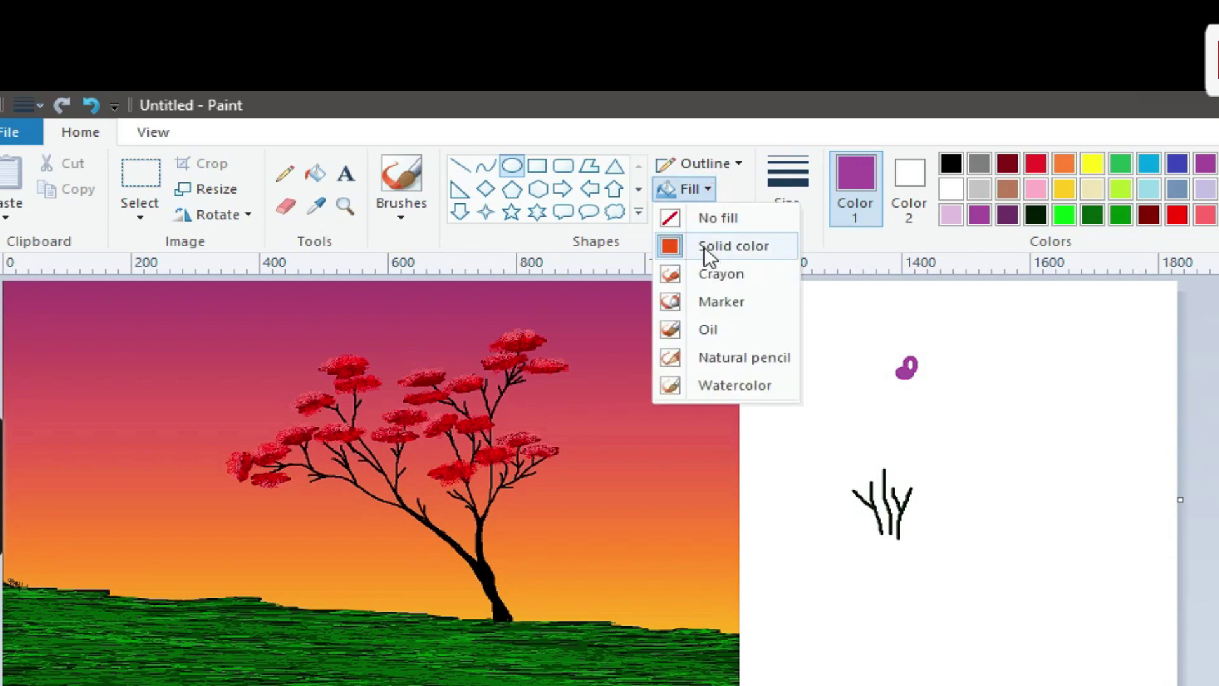
pyautogui.click(704, 247)
pyautogui.click(908, 184)
pyautogui.hotkey('ctrl', 'z')
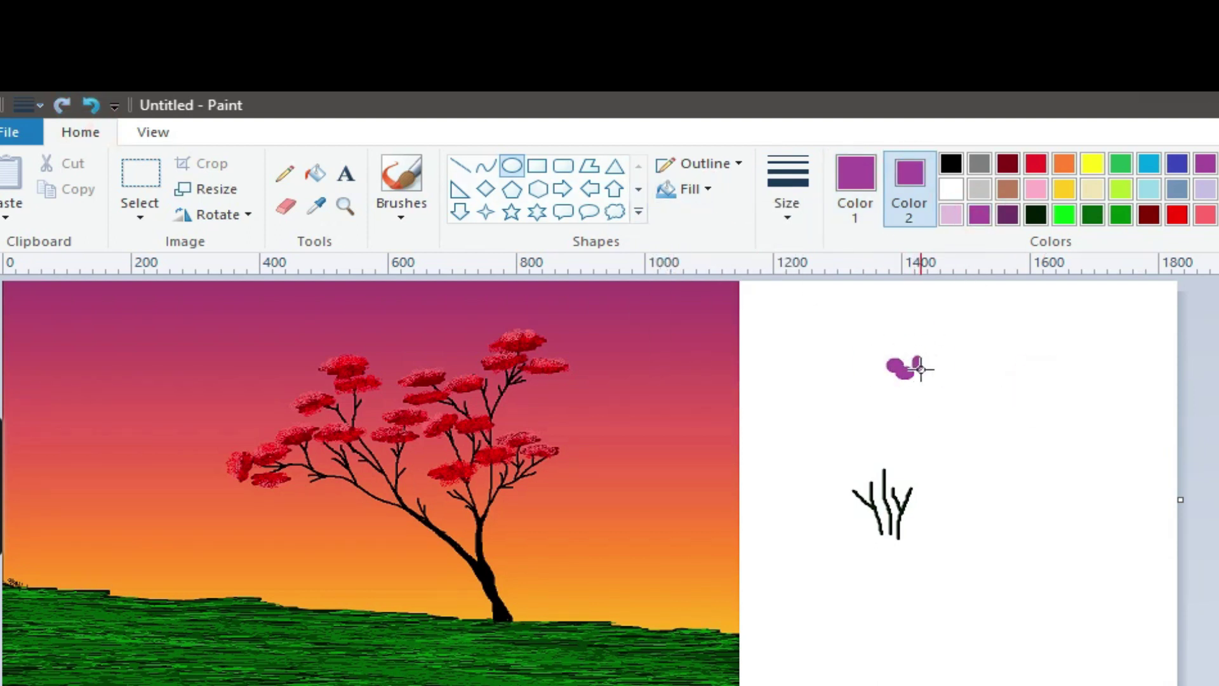
pyautogui.moveTo(910, 359); pyautogui.dragTo(931, 379)
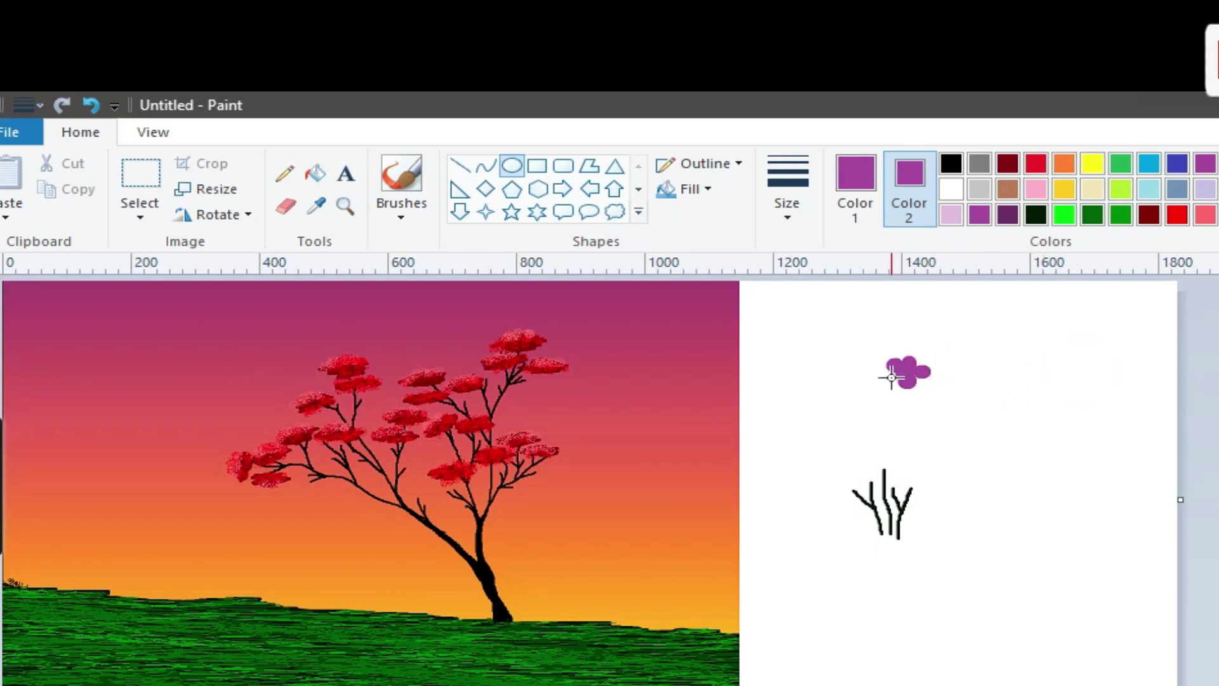
pyautogui.moveTo(907, 360)
pyautogui.mouseDown()
pyautogui.moveTo(889, 376)
pyautogui.moveTo(898, 383)
pyautogui.mouseUp()
pyautogui.click(1042, 372)
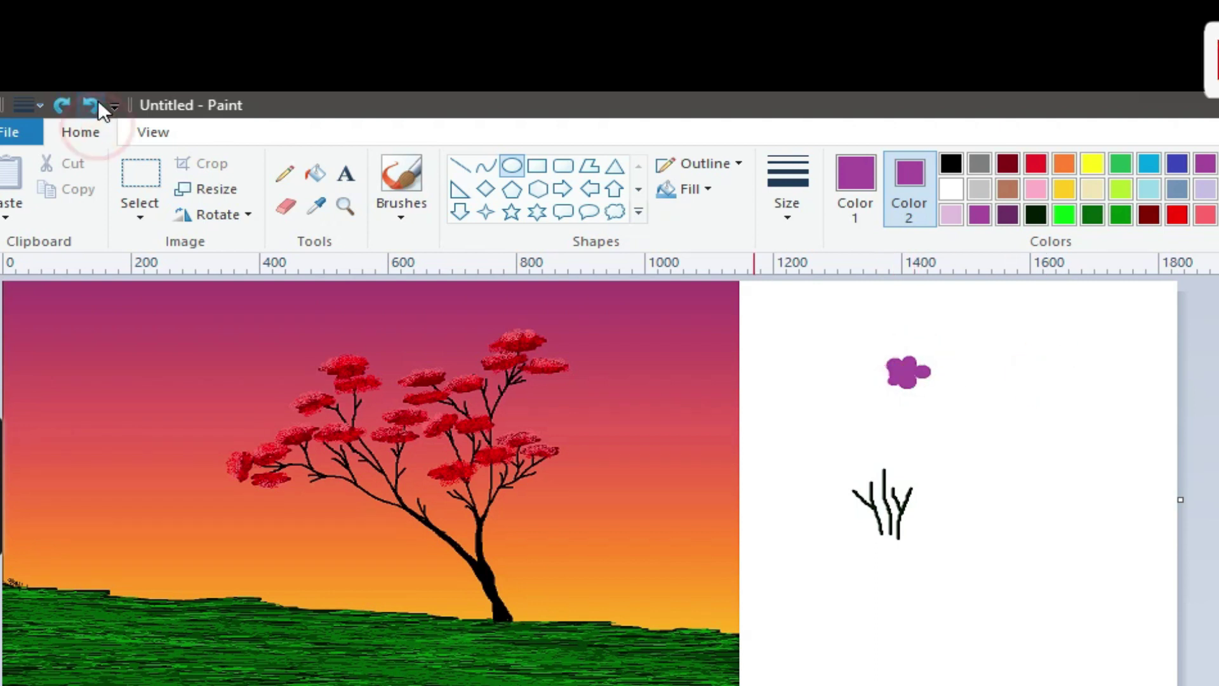
# Define a new dark purple colour, then rectangle-select the purple flower head.
pyautogui.click(284, 174)
pyautogui.click(1216, 191)
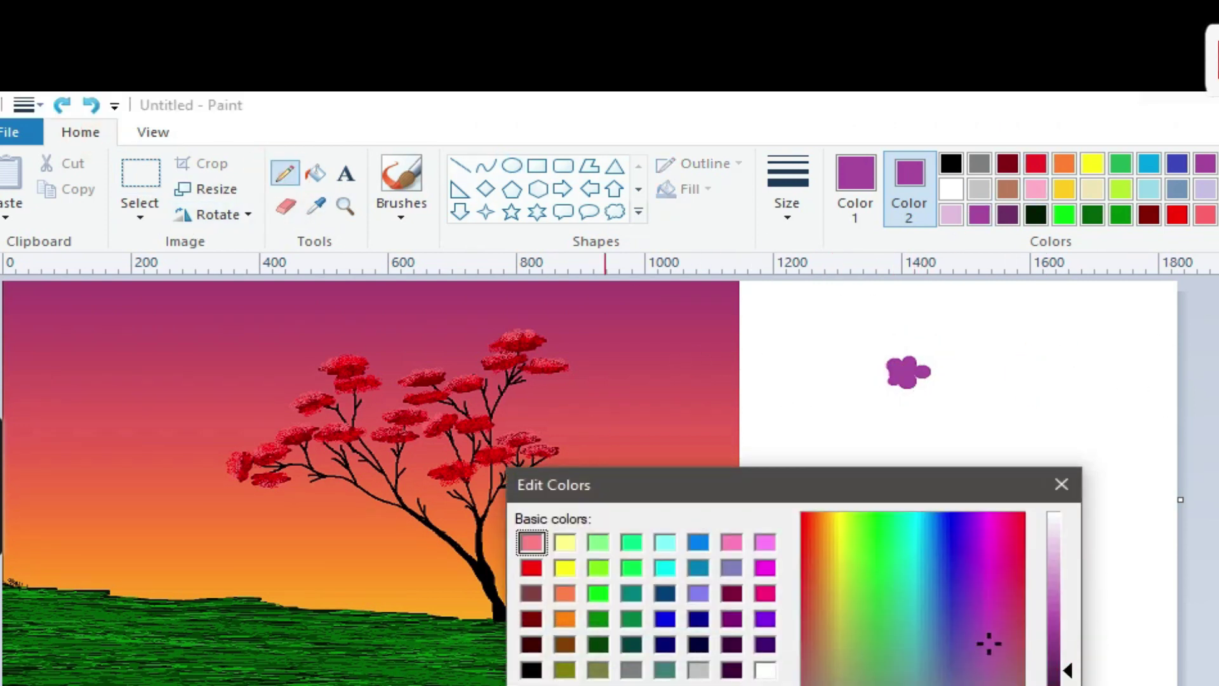
pyautogui.press('Return')
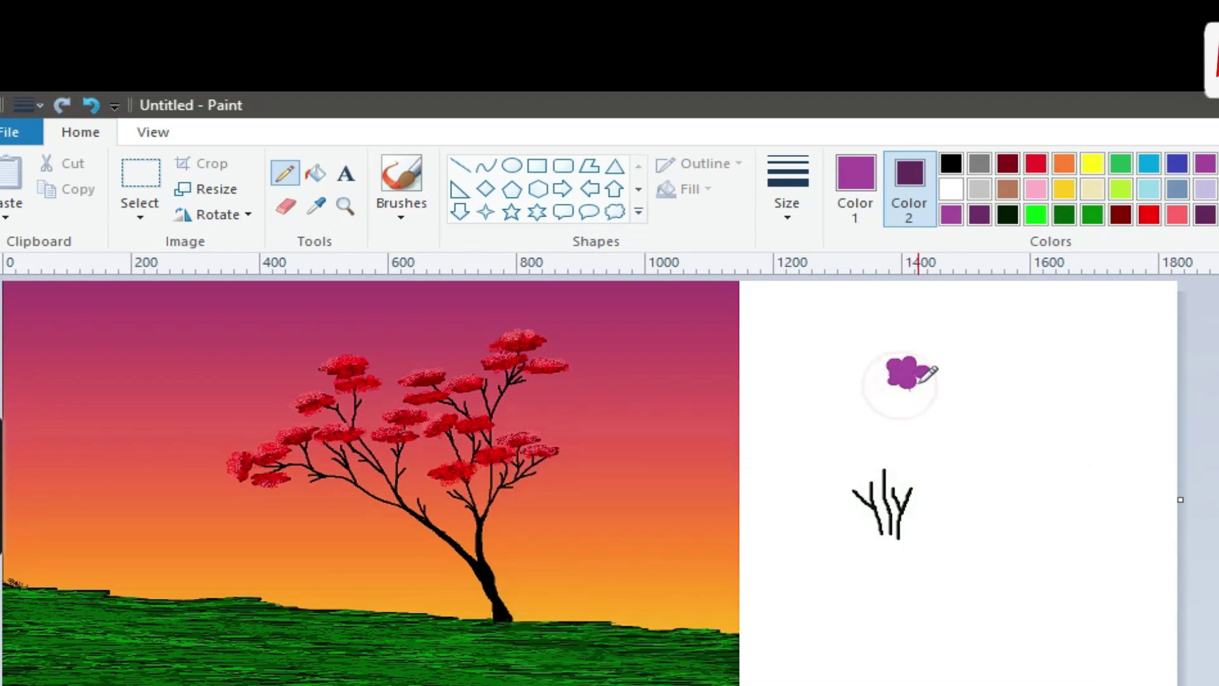
pyautogui.click(140, 217)
pyautogui.click(216, 269)
pyautogui.moveTo(873, 343)
pyautogui.mouseDown()
pyautogui.moveTo(952, 402)
pyautogui.moveTo(899, 403)
pyautogui.mouseUp()
# Copy the purple flower head and paste a copy just above the black stems.
pyautogui.click(951, 189)
pyautogui.moveTo(871, 347)
pyautogui.mouseDown()
pyautogui.moveTo(951, 402)
pyautogui.moveTo(847, 488)
pyautogui.mouseUp()
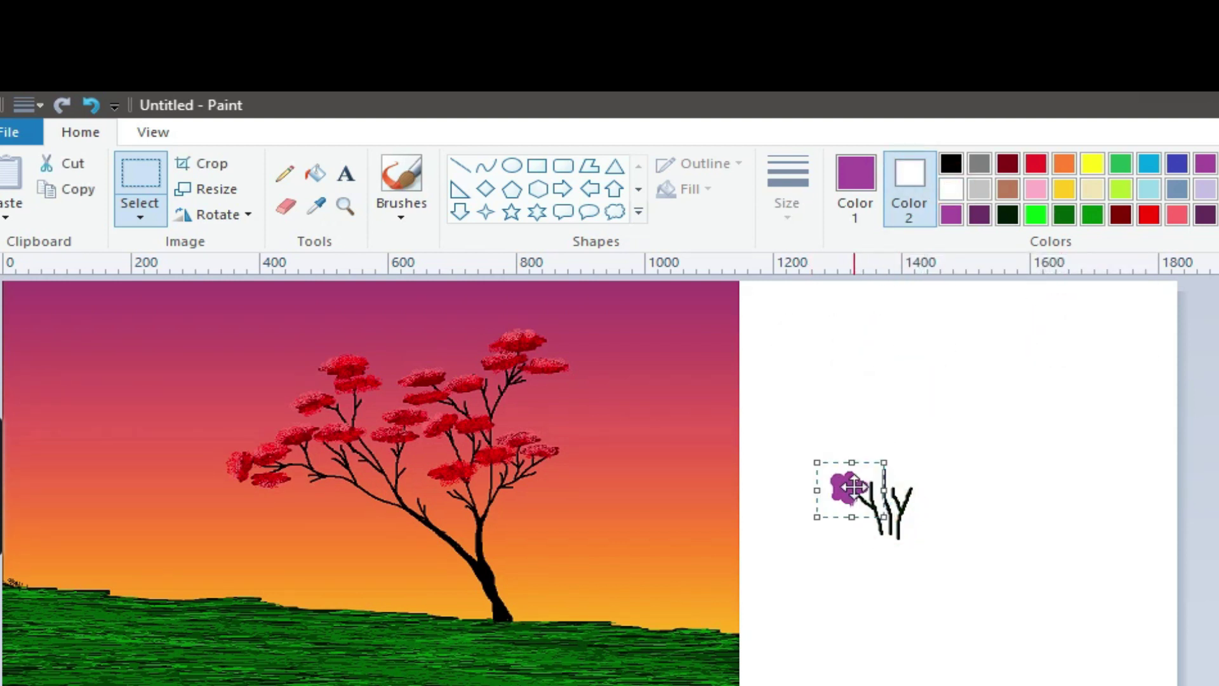
pyautogui.hotkey('ctrl', 'c')
pyautogui.hotkey('ctrl', 'v')
pyautogui.moveTo(32, 308); pyautogui.dragTo(876, 448)
# Paste two more purple heads onto the right-hand stems, then undo the misplaced copies.
pyautogui.rightClick(114, 349)
pyautogui.click(171, 422)
pyautogui.moveTo(32, 308); pyautogui.dragTo(919, 479)
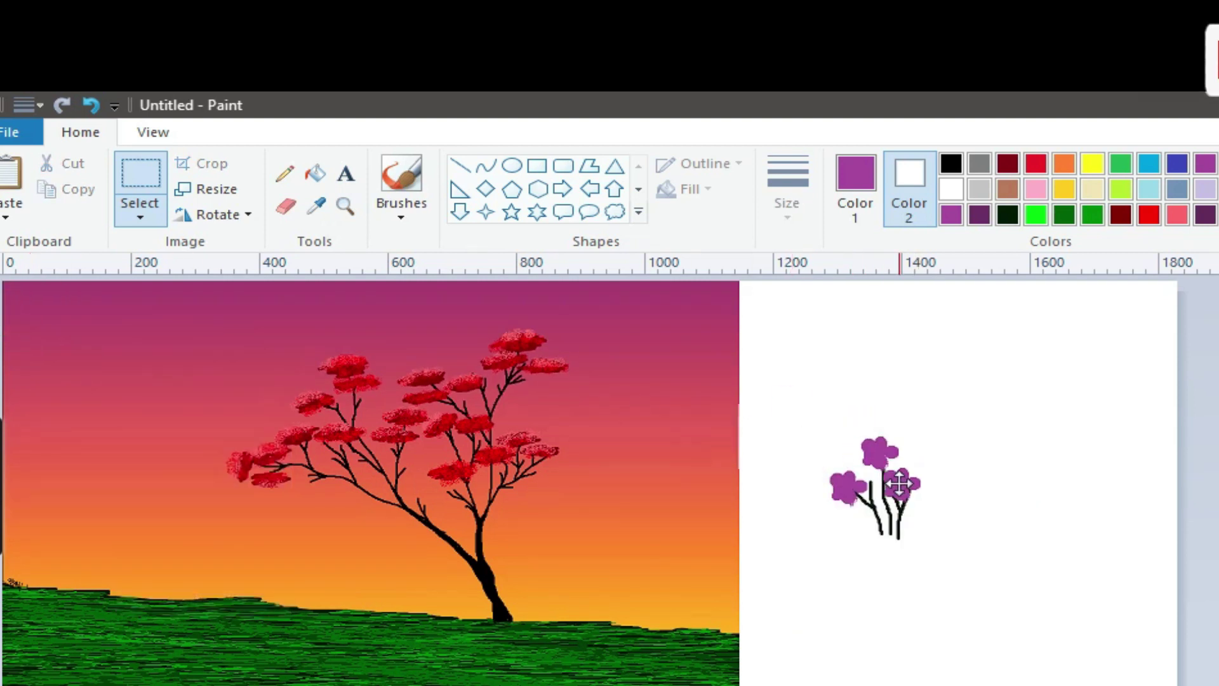
pyautogui.rightClick(141, 335)
pyautogui.click(197, 408)
pyautogui.moveTo(32, 308); pyautogui.dragTo(931, 470)
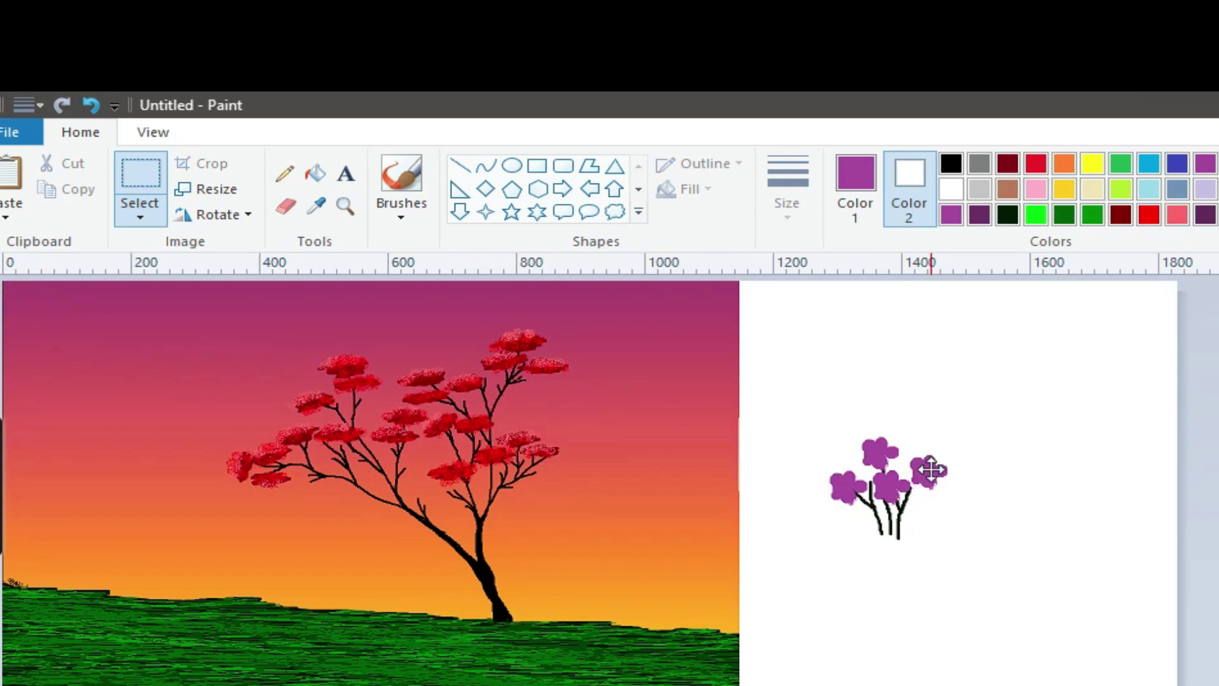
pyautogui.hotkey('ctrl', 'z')
pyautogui.hotkey('ctrl', 'z')
# Paste purple heads onto the middle and right stems, then remove the misplaced ones.
pyautogui.rightClick(58, 340)
pyautogui.click(123, 416)
pyautogui.moveTo(31, 308)
pyautogui.mouseDown()
pyautogui.moveTo(610, 444)
pyautogui.moveTo(888, 489)
pyautogui.mouseUp()
pyautogui.rightClick(156, 375)
pyautogui.click(219, 445)
pyautogui.moveTo(32, 308)
pyautogui.mouseDown()
pyautogui.moveTo(939, 474)
pyautogui.moveTo(927, 478)
pyautogui.mouseUp()
pyautogui.click(90, 104)
# Paste a final purple blossom onto the bouquet's right side and commit it.
pyautogui.rightClick(74, 343)
pyautogui.click(139, 409)
pyautogui.moveTo(32, 307)
pyautogui.mouseDown()
pyautogui.moveTo(925, 449)
pyautogui.moveTo(915, 473)
pyautogui.mouseUp()
pyautogui.click(1034, 473)
# Rectangle-select the whole purple flower bush.
pyautogui.click(141, 213)
pyautogui.click(185, 263)
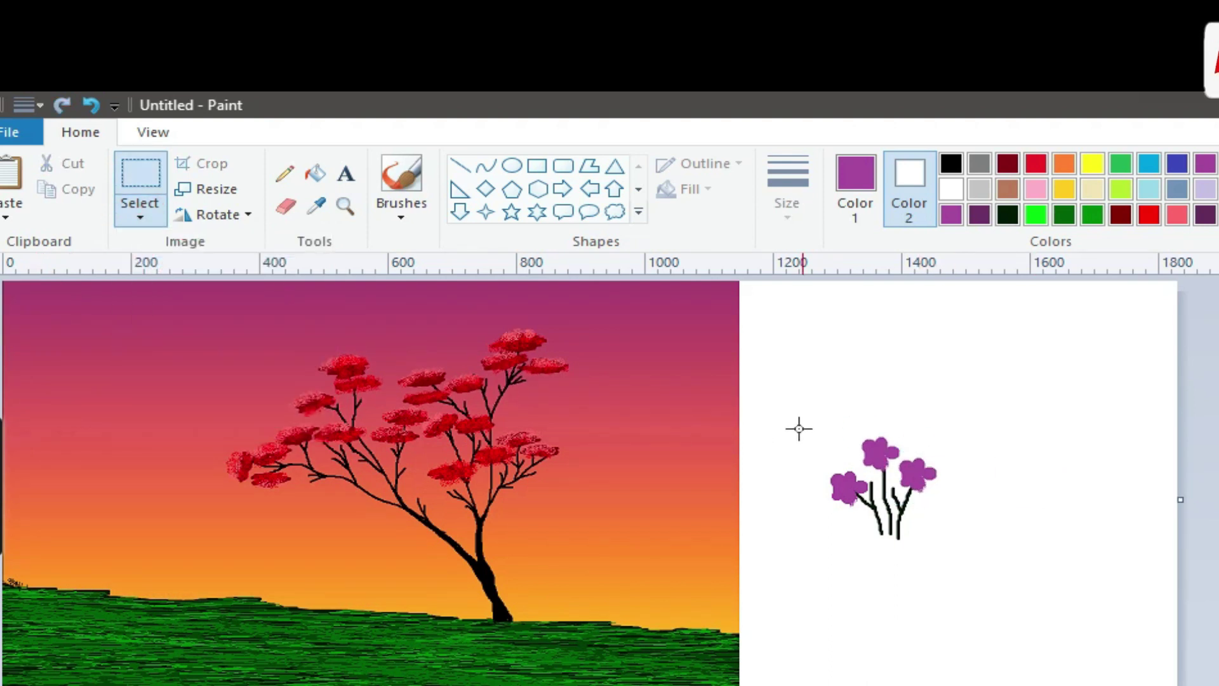
pyautogui.moveTo(905, 526); pyautogui.dragTo(975, 531)
# Copy the purple bush, paste it onto the hill, and shrink it down.
pyautogui.rightClick(870, 485)
pyautogui.click(917, 512)
pyautogui.hotkey('ctrl', 'v')
pyautogui.moveTo(116, 363); pyautogui.dragTo(59, 555)
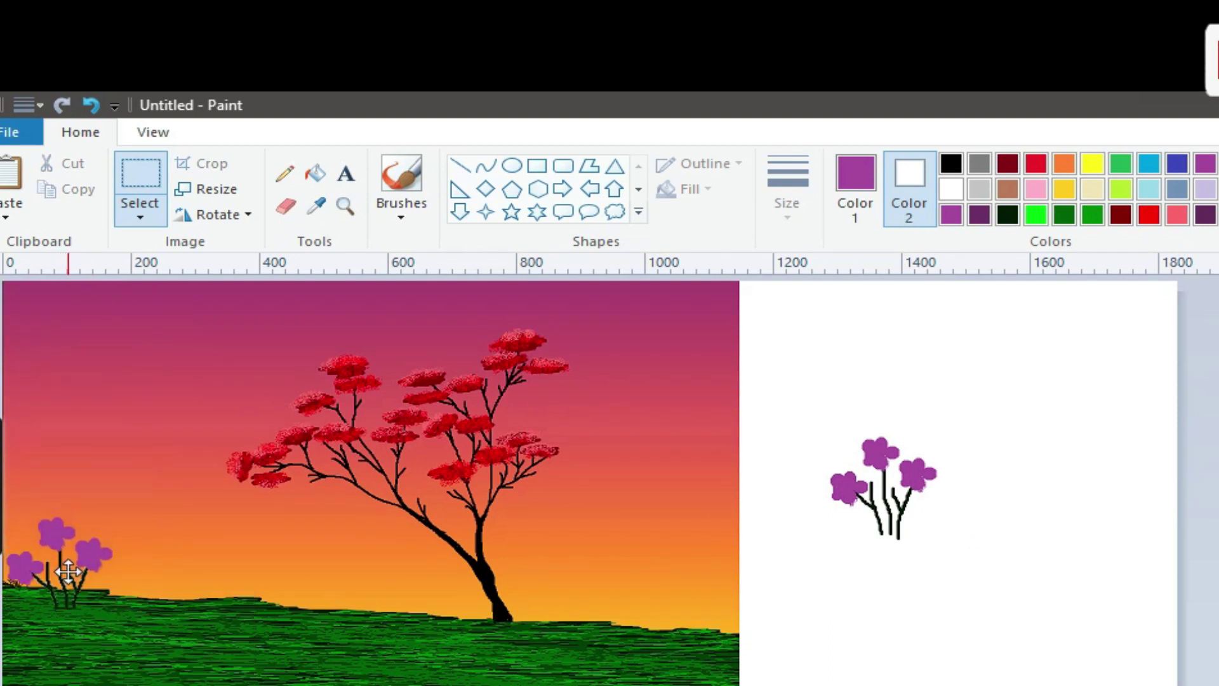
pyautogui.moveTo(4, 485); pyautogui.dragTo(25, 511)
pyautogui.moveTo(108, 575)
pyautogui.mouseDown()
pyautogui.moveTo(122, 579)
pyautogui.moveTo(95, 575)
pyautogui.mouseUp()
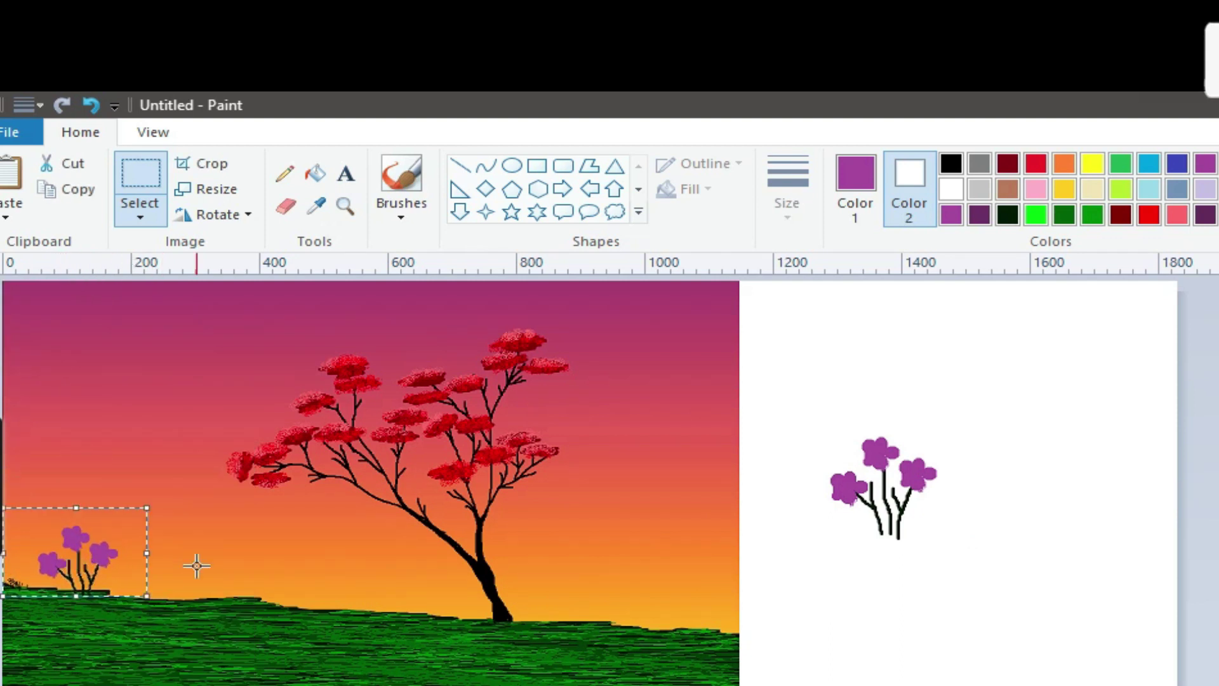
pyautogui.moveTo(135, 526); pyautogui.dragTo(108, 539)
# Move the small bush into the white area and paste another shrunken, squashed copy there.
pyautogui.moveTo(51, 569); pyautogui.dragTo(1028, 526)
pyautogui.rightClick(96, 411)
pyautogui.click(159, 476)
pyautogui.moveTo(95, 343); pyautogui.dragTo(1035, 502)
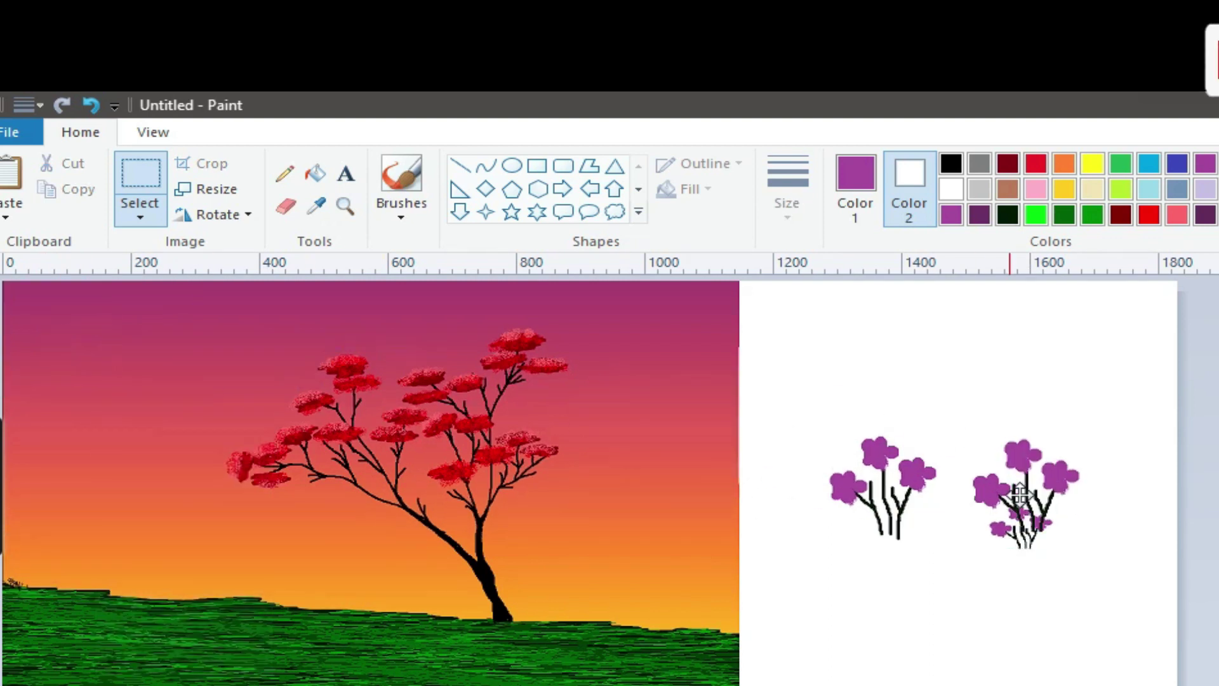
pyautogui.moveTo(1169, 546); pyautogui.dragTo(1105, 554)
pyautogui.moveTo(1054, 508); pyautogui.dragTo(1045, 508)
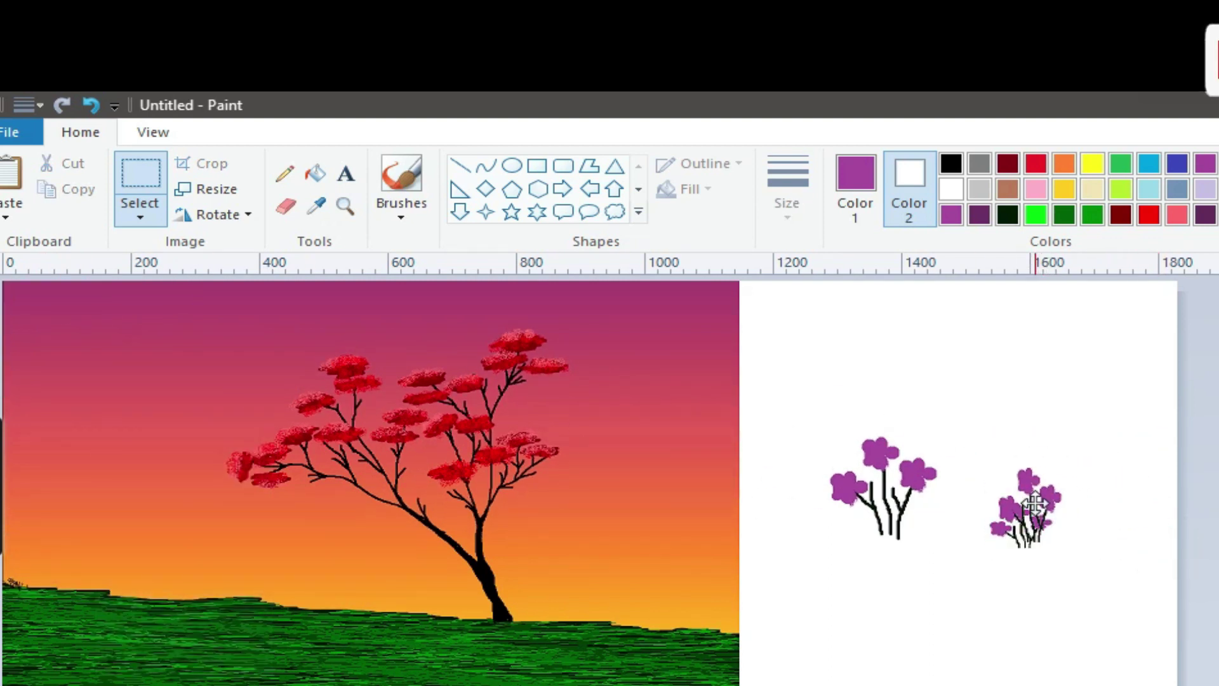
pyautogui.moveTo(1037, 454)
pyautogui.mouseDown()
pyautogui.moveTo(1037, 478)
pyautogui.moveTo(1105, 558)
pyautogui.mouseUp()
# Rectangle-select the small bush and move it to the hill's far-left edge.
pyautogui.click(140, 218)
pyautogui.click(209, 269)
pyautogui.moveTo(1035, 520)
pyautogui.mouseDown()
pyautogui.moveTo(95, 583)
pyautogui.moveTo(47, 569)
pyautogui.mouseUp()
pyautogui.click(999, 517)
# Flood-fill the spare purple flower heads red.
pyautogui.click(1150, 214)
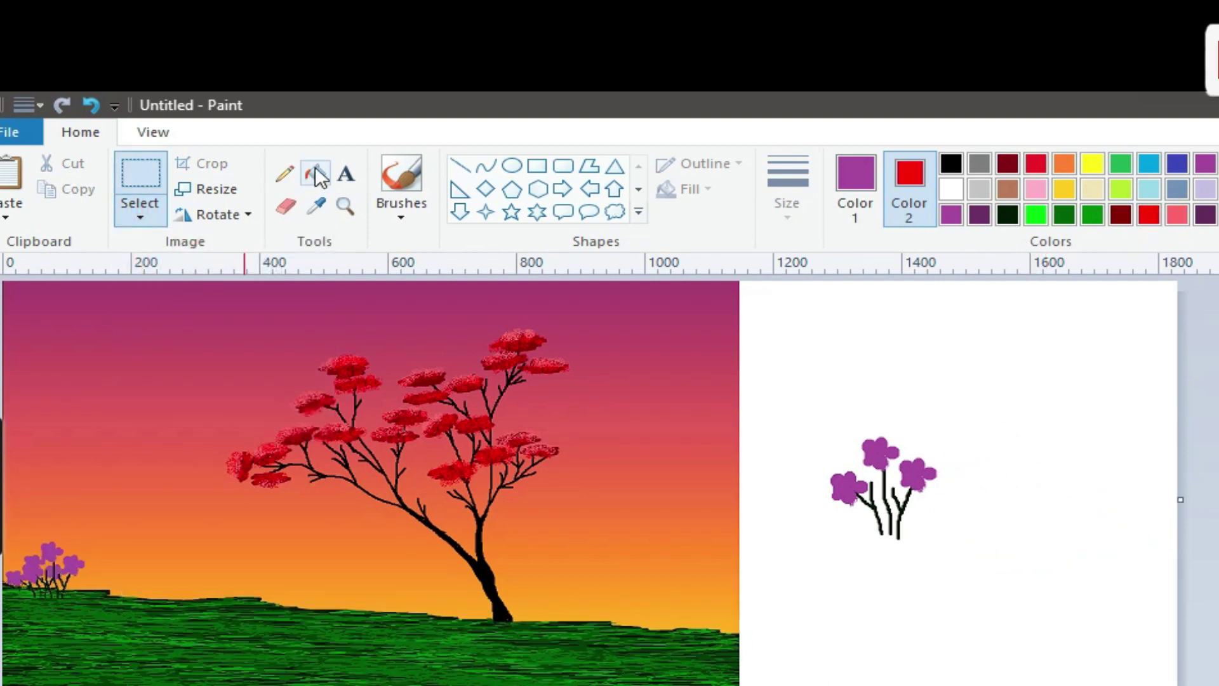
pyautogui.click(315, 174)
pyautogui.click(856, 184)
pyautogui.click(1149, 214)
pyautogui.click(848, 487)
pyautogui.click(879, 452)
pyautogui.click(918, 474)
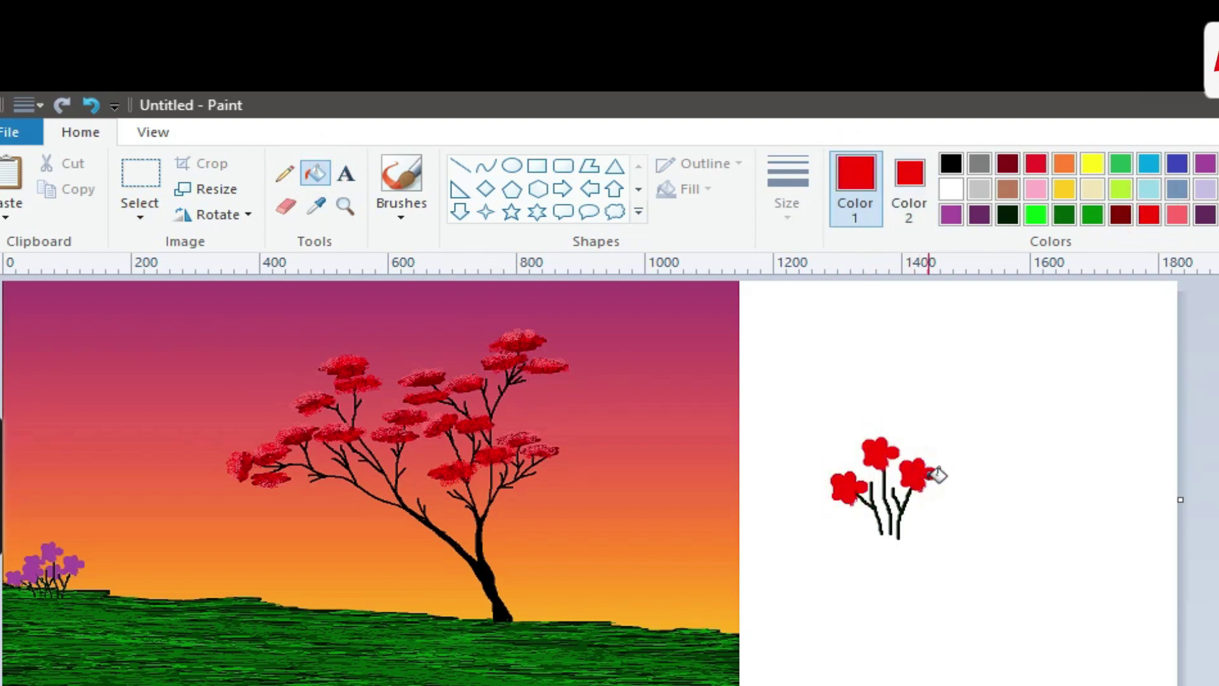
# With white as secondary colour, rectangle-select the red flower bush and copy it.
pyautogui.click(140, 178)
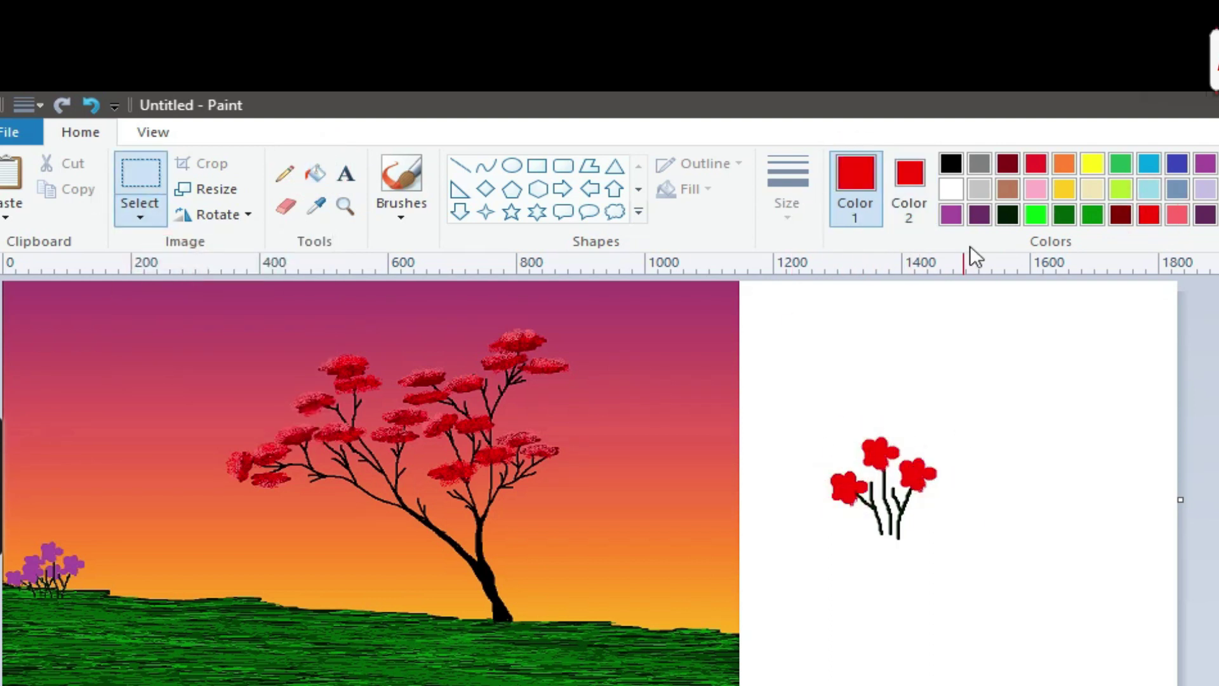
pyautogui.click(910, 184)
pyautogui.click(950, 189)
pyautogui.click(140, 215)
pyautogui.click(143, 254)
pyautogui.moveTo(805, 415); pyautogui.dragTo(972, 551)
pyautogui.hotkey('ctrl', 'c')
# Paste the red bush with transparent selection, shrink and reshape it, then move it to the white area.
pyautogui.hotkey('ctrl', 'v')
pyautogui.moveTo(183, 375); pyautogui.dragTo(276, 549)
pyautogui.click(139, 216)
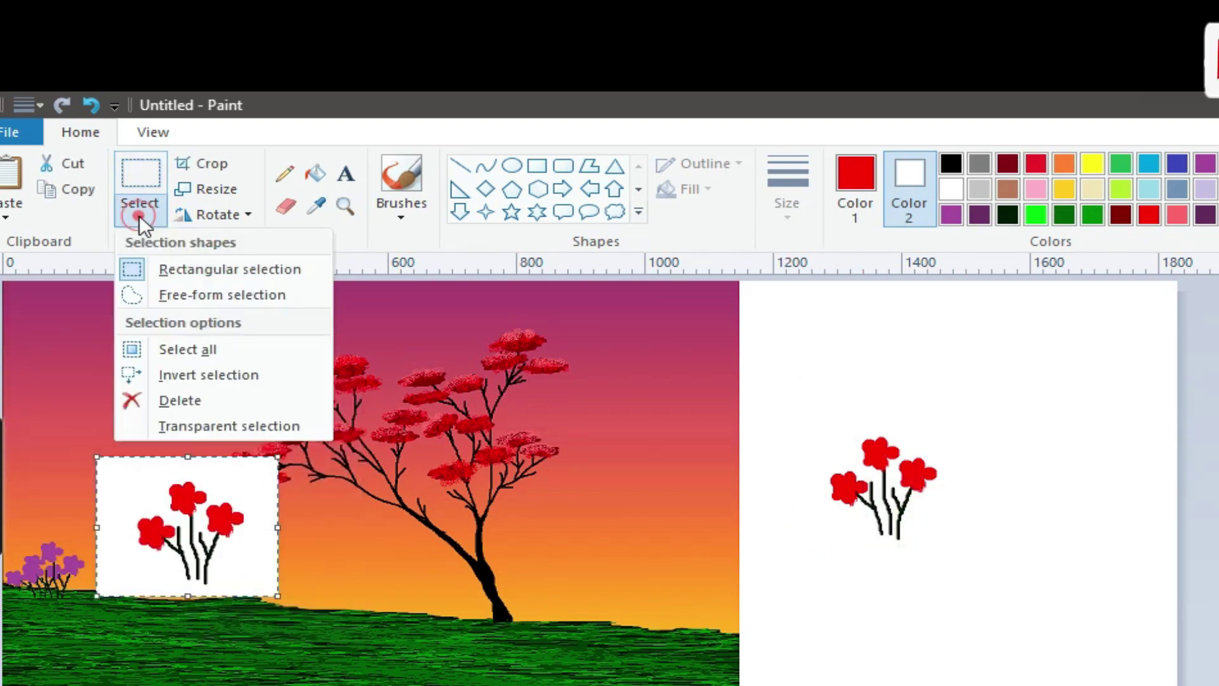
pyautogui.click(230, 425)
pyautogui.moveTo(97, 456); pyautogui.dragTo(137, 555)
pyautogui.moveTo(210, 608); pyautogui.dragTo(197, 581)
pyautogui.moveTo(258, 604); pyautogui.dragTo(264, 612)
pyautogui.moveTo(194, 579); pyautogui.dragTo(1019, 600)
# Paste another red bush copy over the existing red flowers and deselect.
pyautogui.rightClick(1012, 598)
pyautogui.rightClick(854, 596)
pyautogui.click(916, 661)
pyautogui.moveTo(879, 574); pyautogui.dragTo(1044, 608)
pyautogui.click(914, 572)
# Select the small red flowers, paste them onto the hillside grass, and commit.
pyautogui.moveTo(926, 554); pyautogui.dragTo(1118, 654)
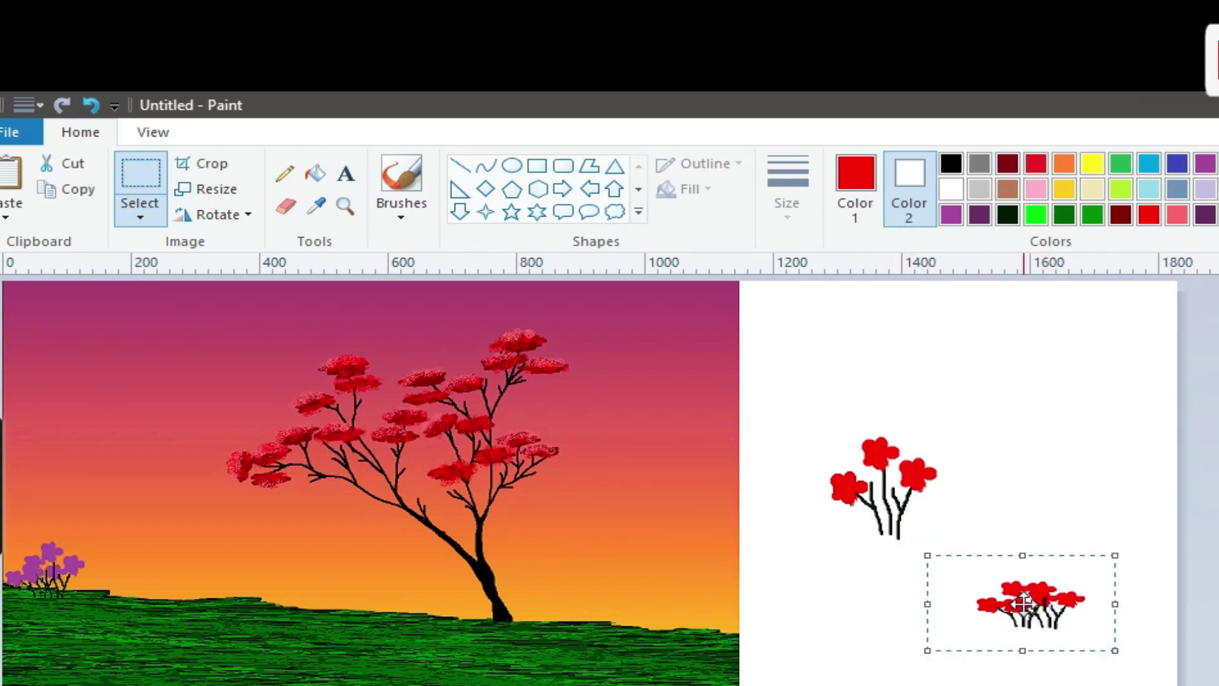
pyautogui.rightClick(165, 501)
pyautogui.click(229, 565)
pyautogui.moveTo(106, 330)
pyautogui.mouseDown()
pyautogui.moveTo(168, 562)
pyautogui.moveTo(156, 583)
pyautogui.moveTo(173, 580)
pyautogui.mouseUp()
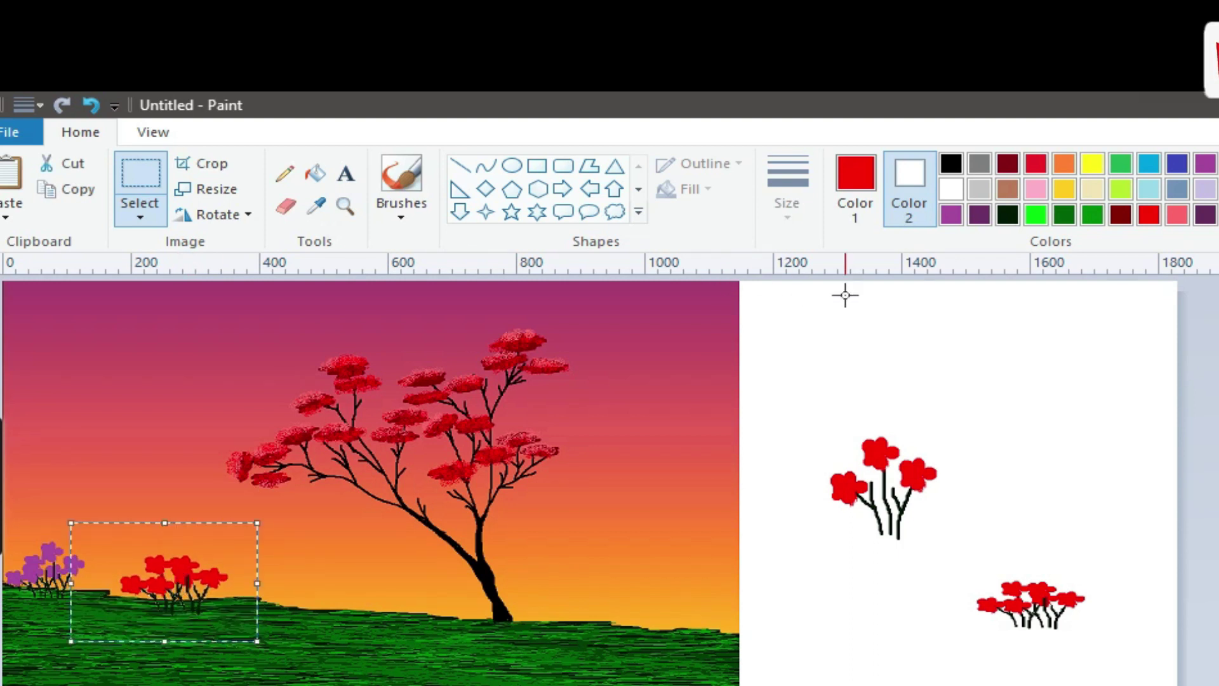
pyautogui.click(1050, 491)
# Flood-fill the spare bush's red petals yellow.
pyautogui.click(1093, 164)
pyautogui.click(315, 173)
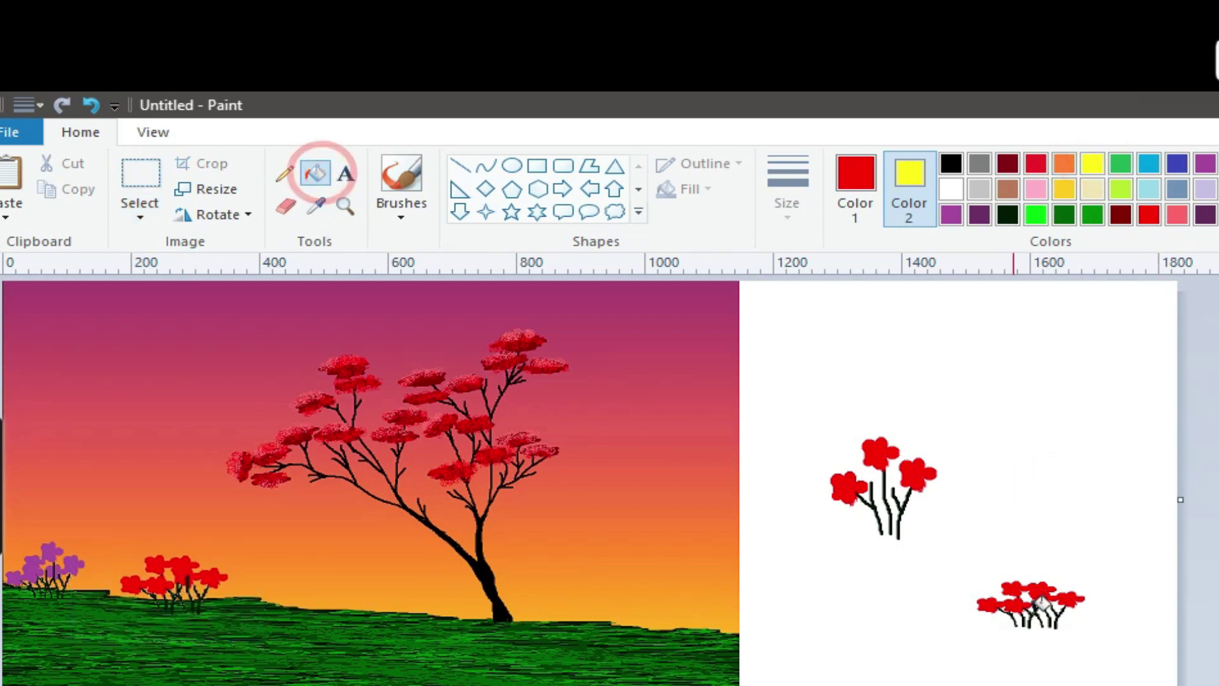
pyautogui.click(1037, 589)
pyautogui.click(855, 181)
pyautogui.click(1092, 164)
pyautogui.click(1014, 589)
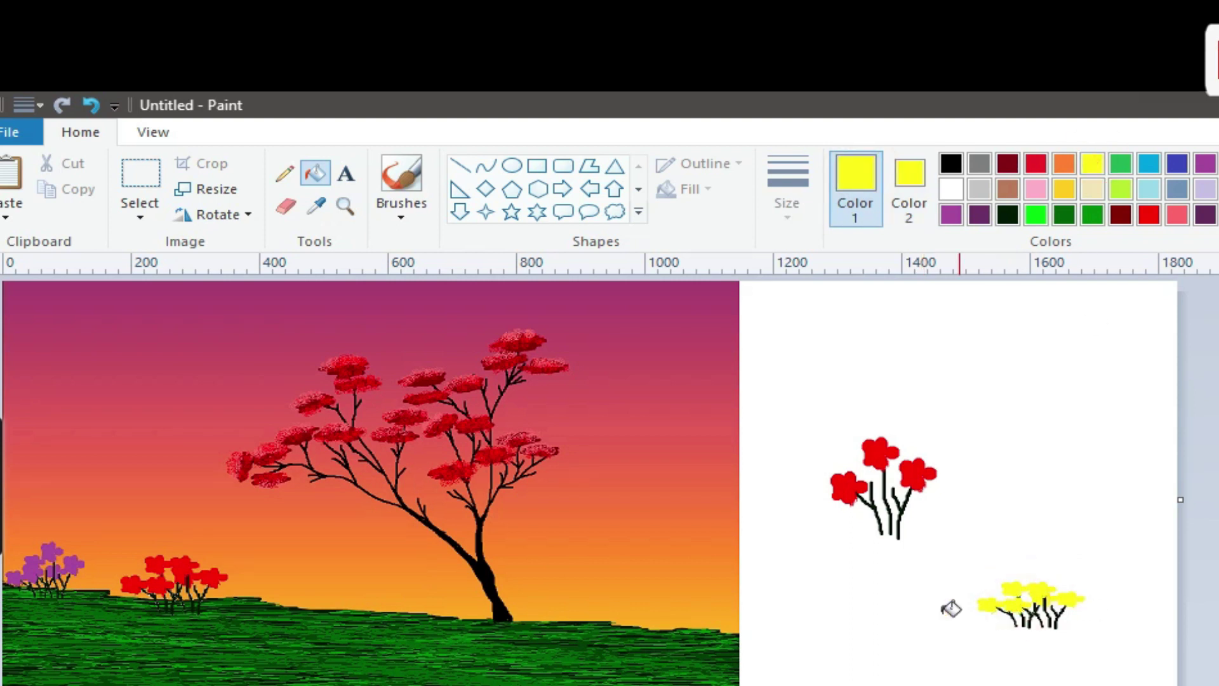
# Turn on transparent rectangular selection, then select and copy the yellow flower bush.
pyautogui.click(145, 217)
pyautogui.click(267, 269)
pyautogui.click(909, 185)
pyautogui.click(951, 188)
pyautogui.click(141, 218)
pyautogui.click(146, 425)
pyautogui.click(140, 218)
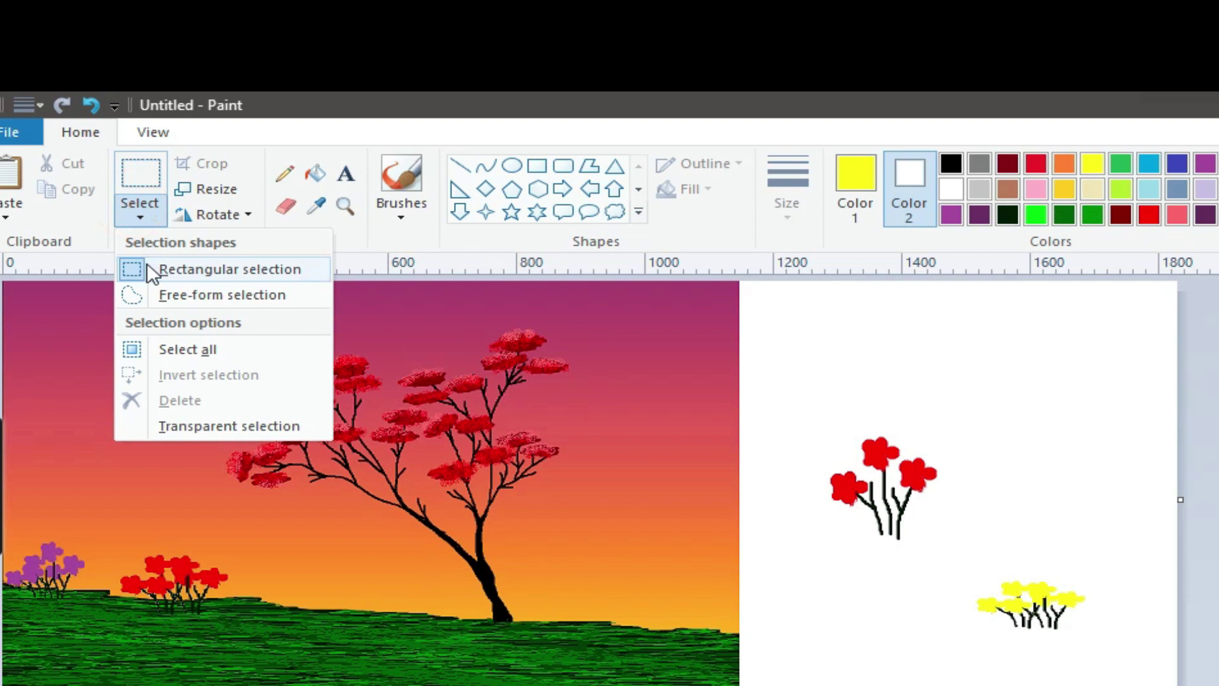
pyautogui.click(165, 269)
pyautogui.moveTo(951, 563); pyautogui.dragTo(1097, 643)
pyautogui.rightClick(1077, 605)
pyautogui.click(1088, 645)
# Paste a yellow bush copy onto the grass with a transparent background.
pyautogui.rightClick(82, 421)
pyautogui.click(127, 489)
pyautogui.moveTo(75, 321)
pyautogui.mouseDown()
pyautogui.moveTo(376, 582)
pyautogui.moveTo(438, 610)
pyautogui.mouseUp()
pyautogui.click(140, 218)
pyautogui.click(146, 425)
# Paste yellow copies right of the tree, over the red bush, and over the purple flowers.
pyautogui.rightClick(108, 405)
pyautogui.click(152, 477)
pyautogui.moveTo(95, 327); pyautogui.dragTo(543, 606)
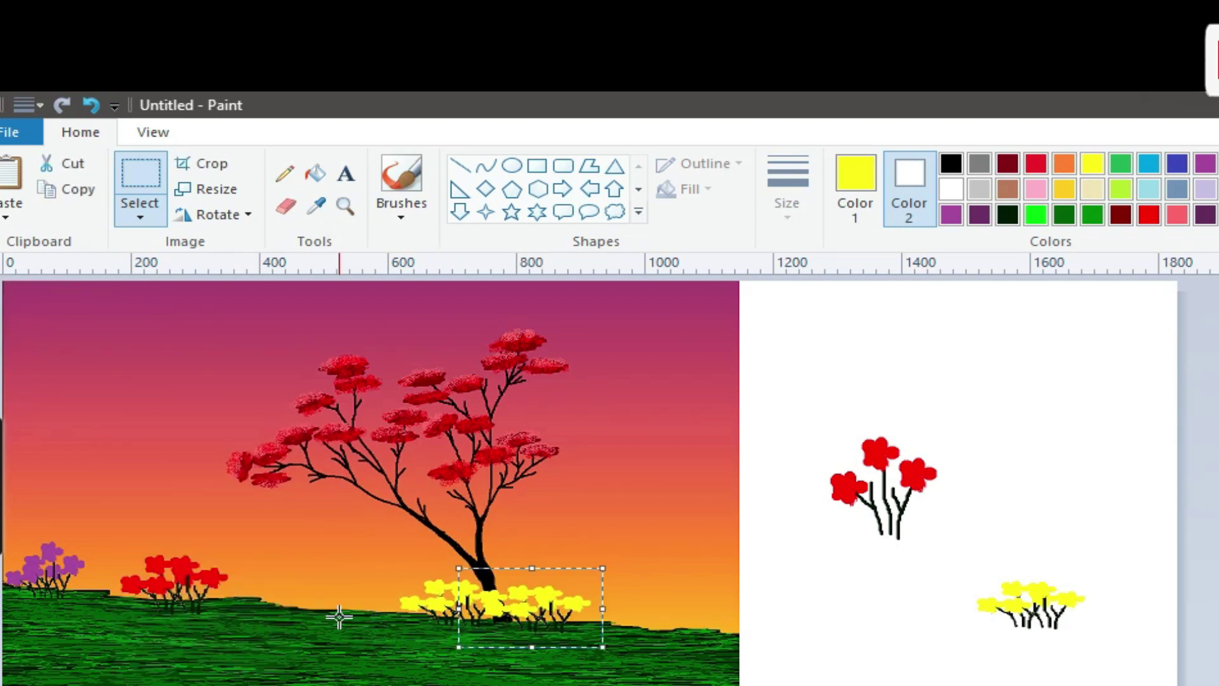
pyautogui.rightClick(229, 609)
pyautogui.click(146, 519)
pyautogui.moveTo(82, 322); pyautogui.dragTo(193, 589)
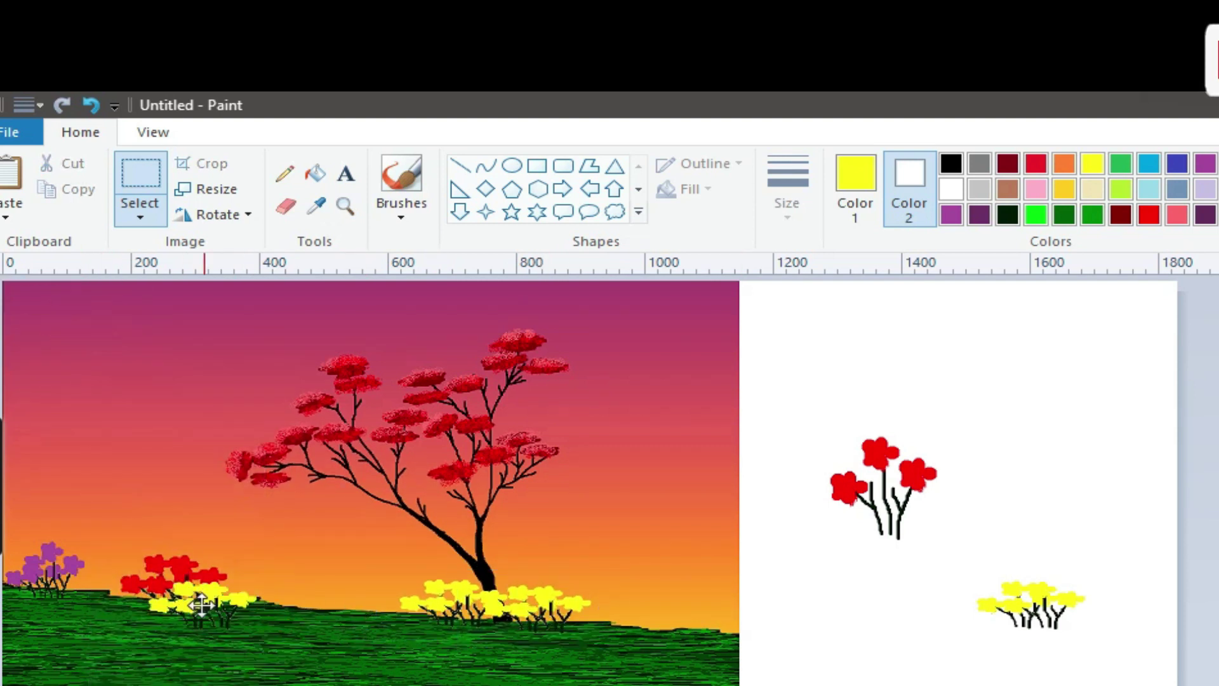
pyautogui.rightClick(31, 473)
pyautogui.click(100, 547)
pyautogui.moveTo(82, 322)
pyautogui.mouseDown()
pyautogui.moveTo(68, 580)
pyautogui.moveTo(703, 615)
pyautogui.mouseUp()
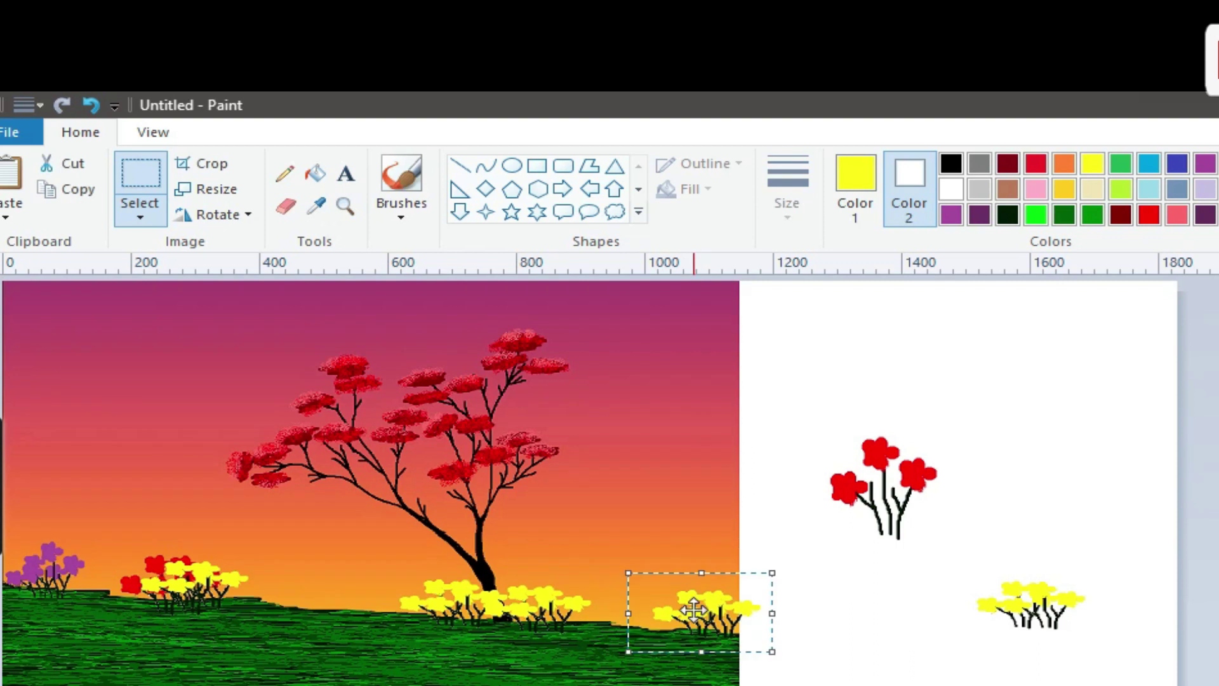
# Enlarge and widen the last yellow clump and nudge it into place.
pyautogui.moveTo(628, 572); pyautogui.dragTo(604, 544)
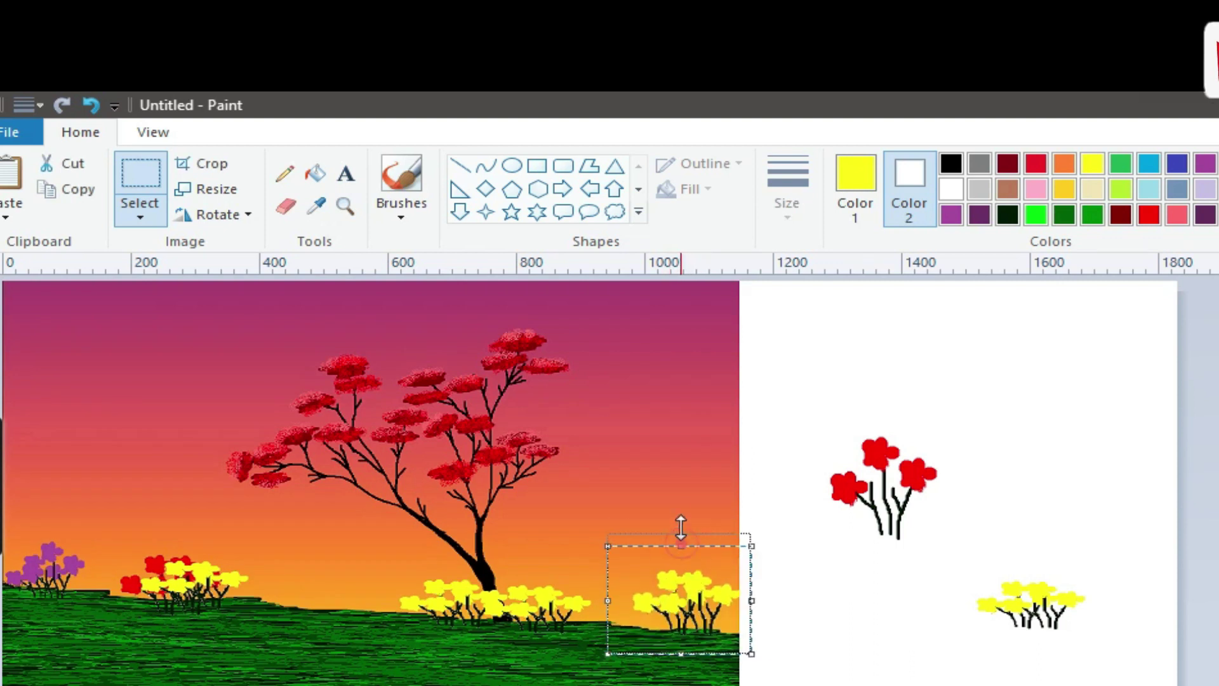
pyautogui.moveTo(680, 544); pyautogui.dragTo(680, 512)
pyautogui.moveTo(621, 588)
pyautogui.mouseDown()
pyautogui.moveTo(604, 588)
pyautogui.moveTo(666, 604)
pyautogui.mouseUp()
pyautogui.moveTo(545, 587); pyautogui.dragTo(691, 588)
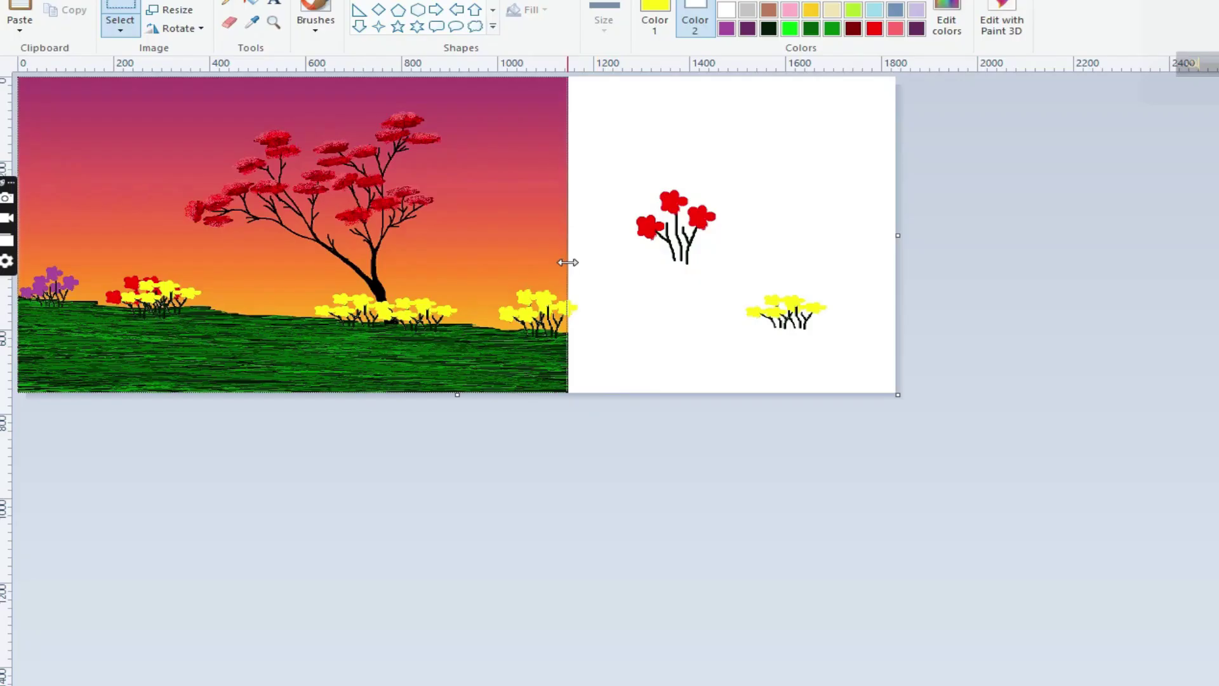
# Trim the canvas to the painted scene and paste a yellow clump on the grass under the tree.
pyautogui.moveTo(567, 262); pyautogui.dragTo(568, 263)
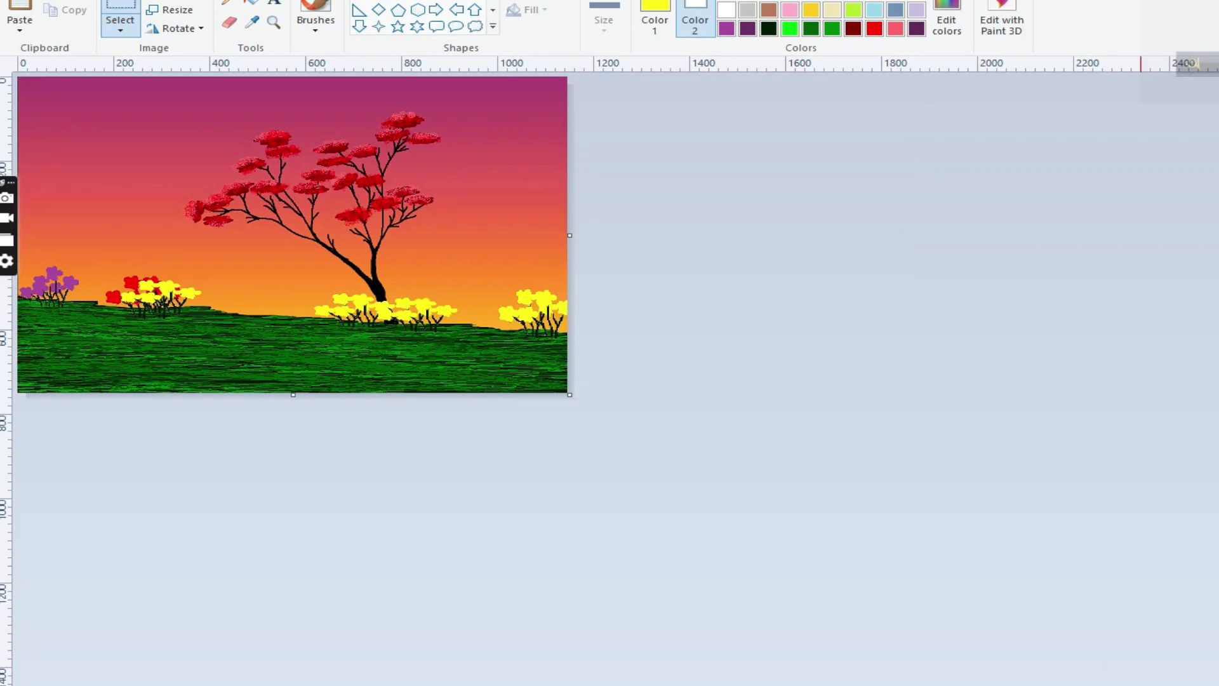
pyautogui.hotkey('ctrl', 'pageup')
pyautogui.hotkey('ctrl', 'v')
pyautogui.moveTo(129, 146)
pyautogui.mouseDown()
pyautogui.moveTo(764, 590)
pyautogui.moveTo(719, 600)
pyautogui.mouseUp()
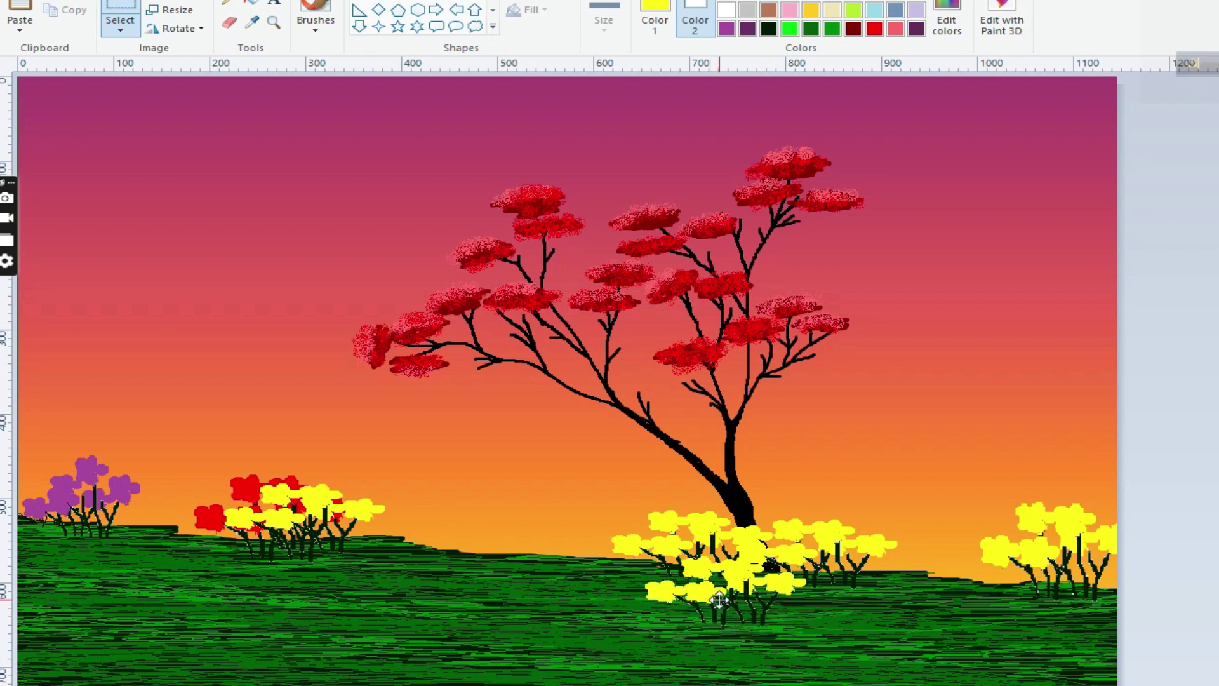
pyautogui.moveTo(720, 600); pyautogui.dragTo(639, 593)
# Paste yellow clumps on the bottom-right bushes, over the left purple flowers, and at the right edge.
pyautogui.rightClick(131, 337)
pyautogui.click(159, 358)
pyautogui.moveTo(129, 146); pyautogui.dragTo(766, 597)
pyautogui.rightClick(99, 280)
pyautogui.click(144, 327)
pyautogui.moveTo(136, 140)
pyautogui.mouseDown()
pyautogui.moveTo(90, 627)
pyautogui.moveTo(94, 531)
pyautogui.mouseUp()
pyautogui.click(226, 476)
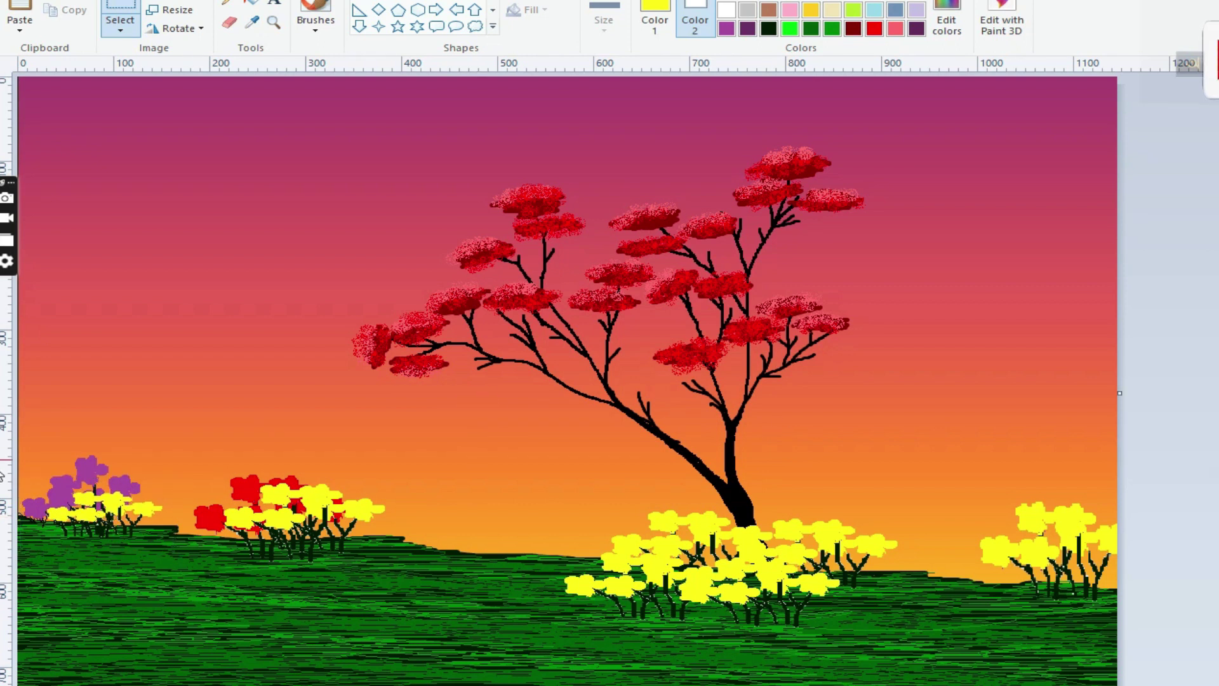
pyautogui.hotkey('ctrl', 'v')
pyautogui.moveTo(136, 139); pyautogui.dragTo(1030, 587)
# Fill the right-hand flower clump with pink.
pyautogui.click(747, 29)
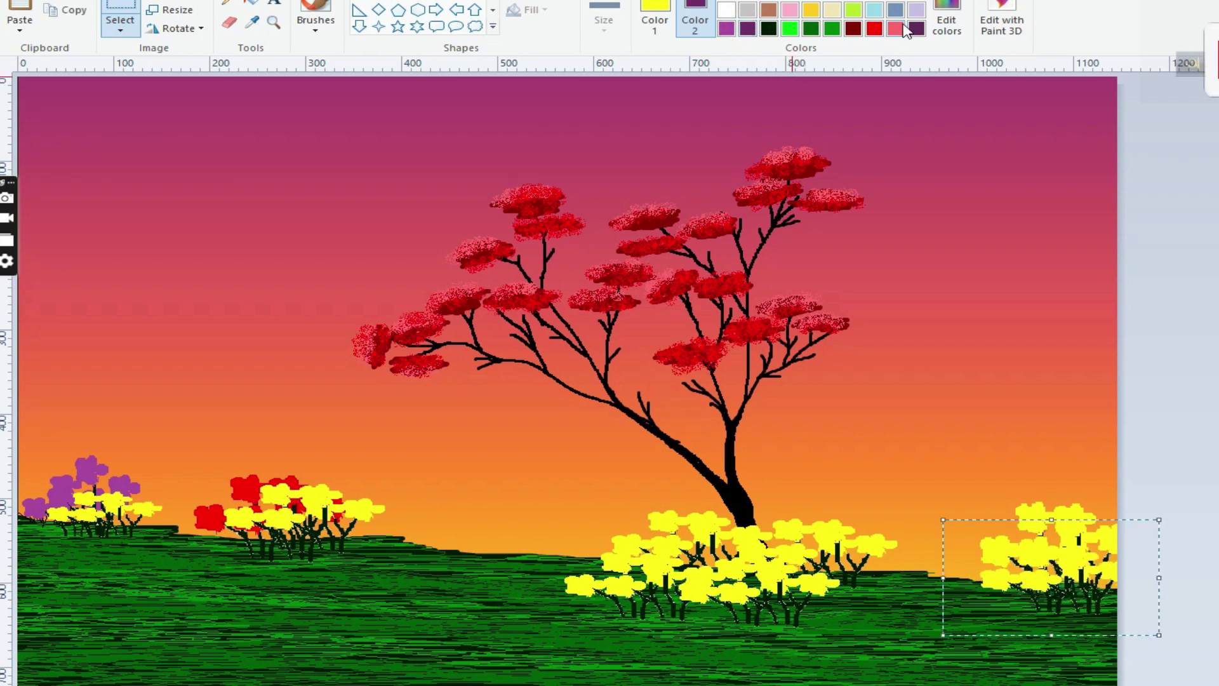
pyautogui.click(250, 4)
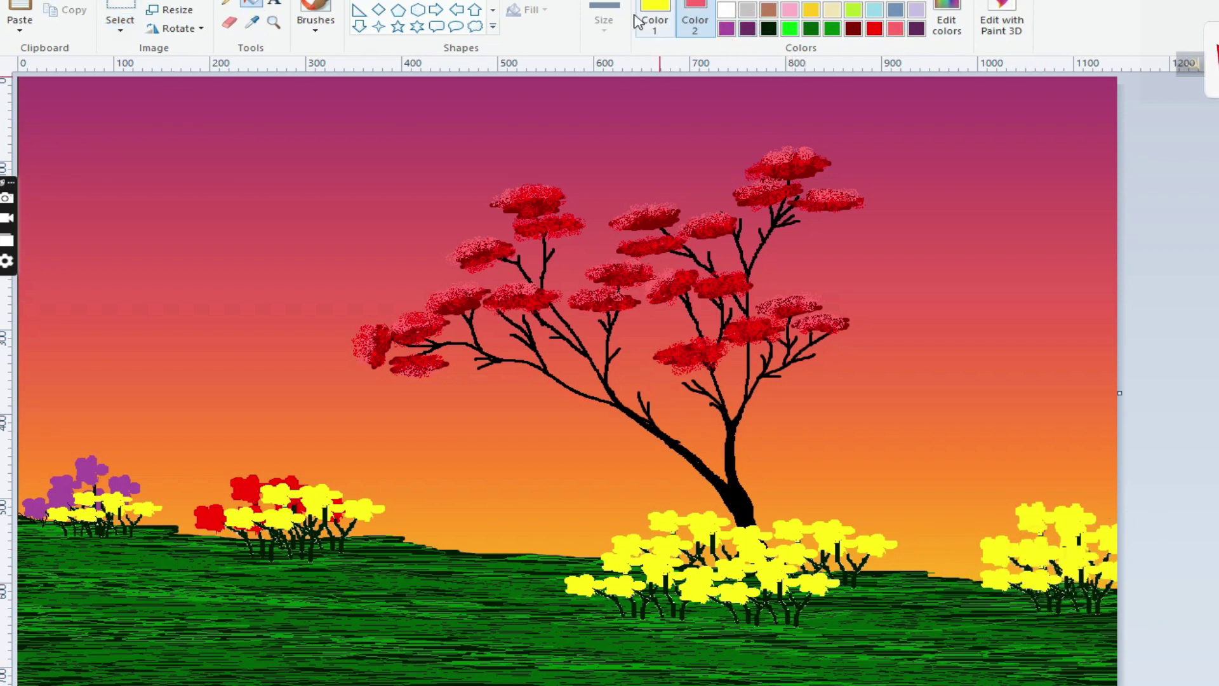
pyautogui.click(895, 30)
pyautogui.click(1047, 516)
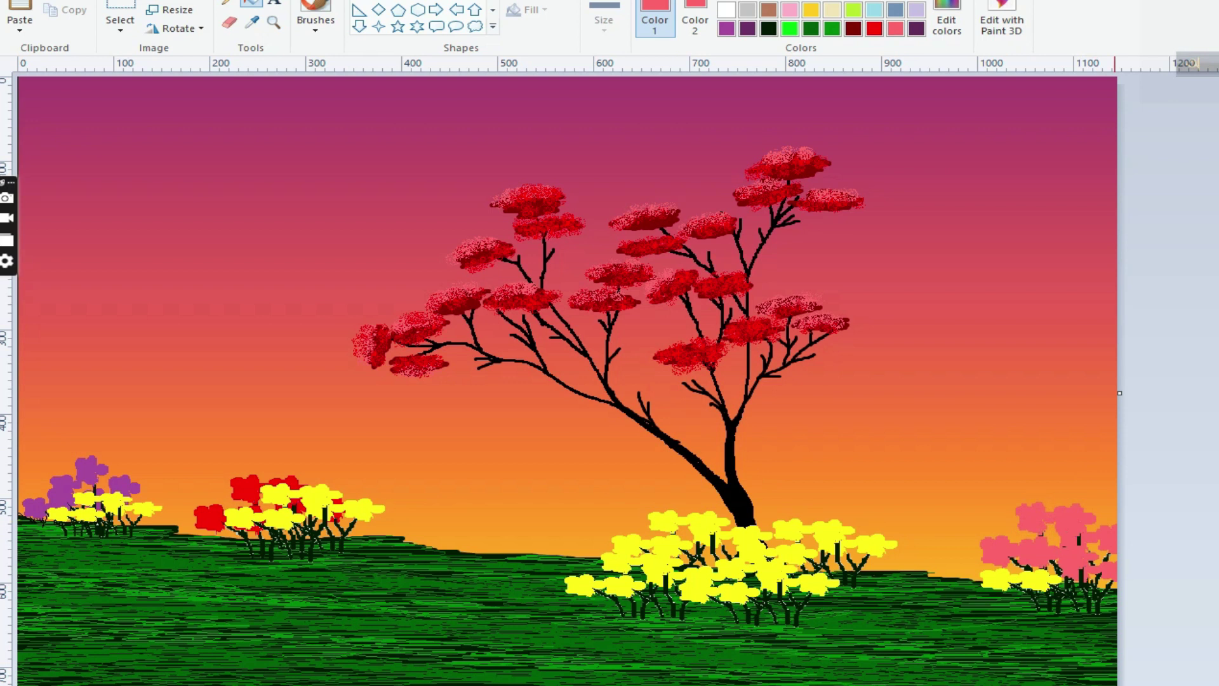
# Paste the copied flower clip, then delete it as an unwanted extra.
pyautogui.click(32, 34)
pyautogui.moveTo(123, 137); pyautogui.dragTo(219, 236)
pyautogui.click(120, 31)
pyautogui.click(203, 182)
pyautogui.press('Delete')
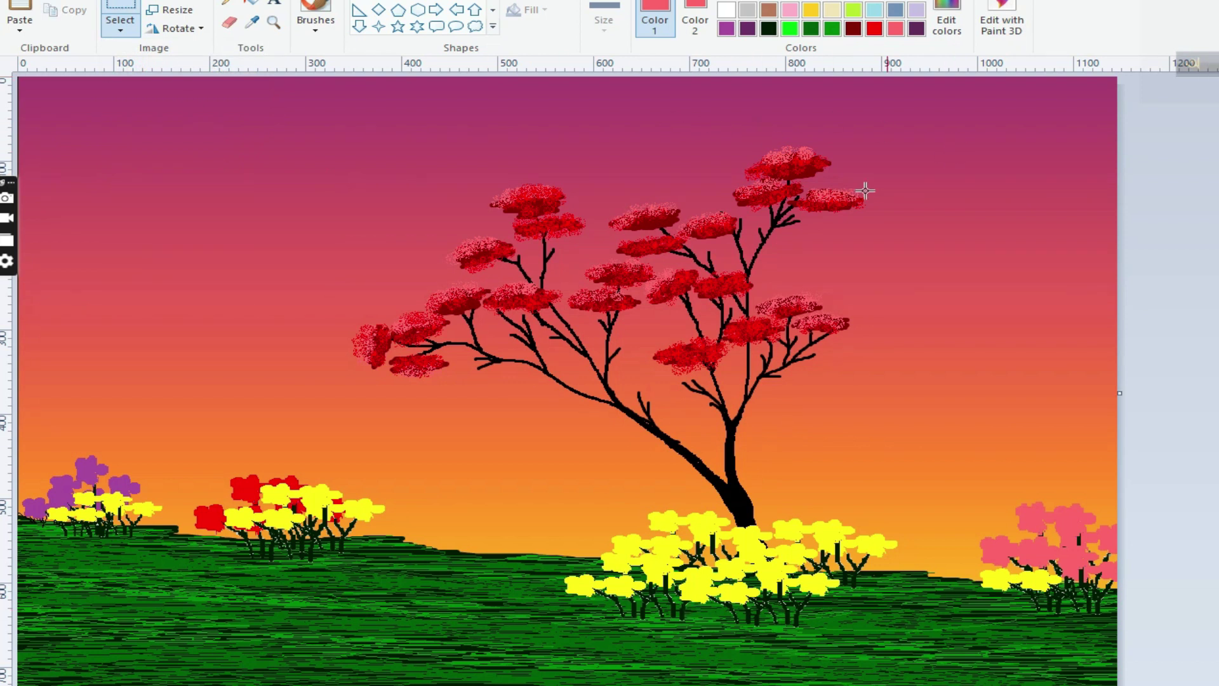
# Set up a black brush with a chosen line thickness for drawing.
pyautogui.click(226, 5)
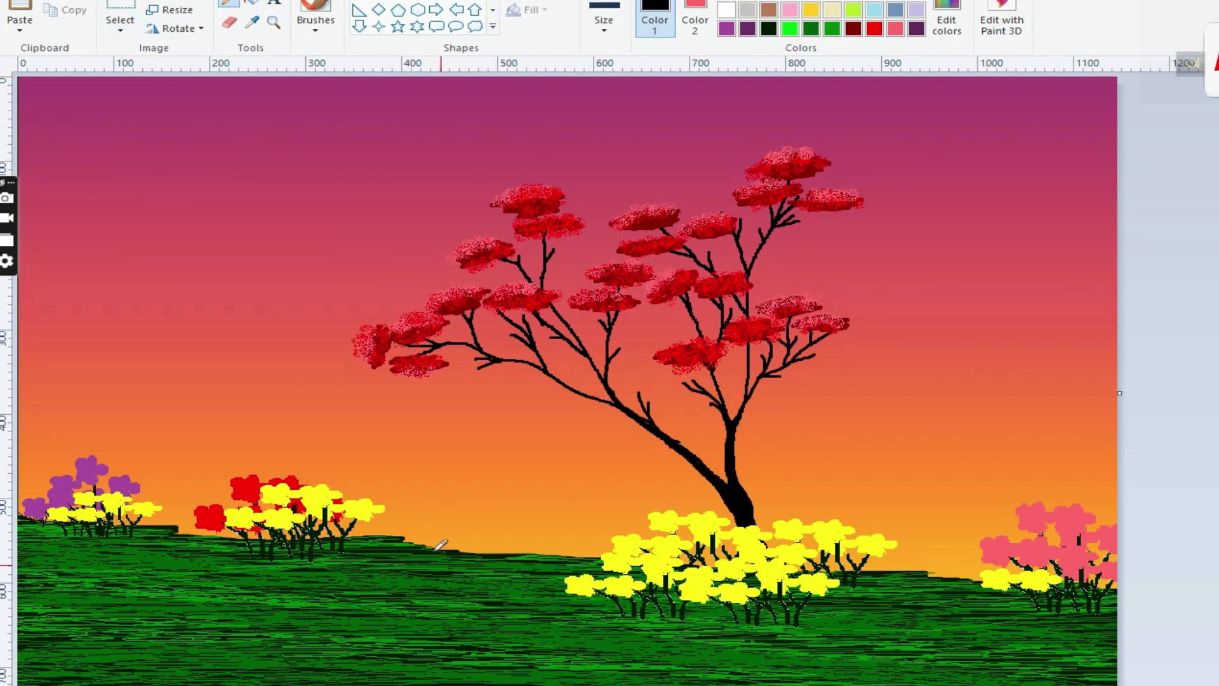
pyautogui.click(606, 23)
pyautogui.click(431, 538)
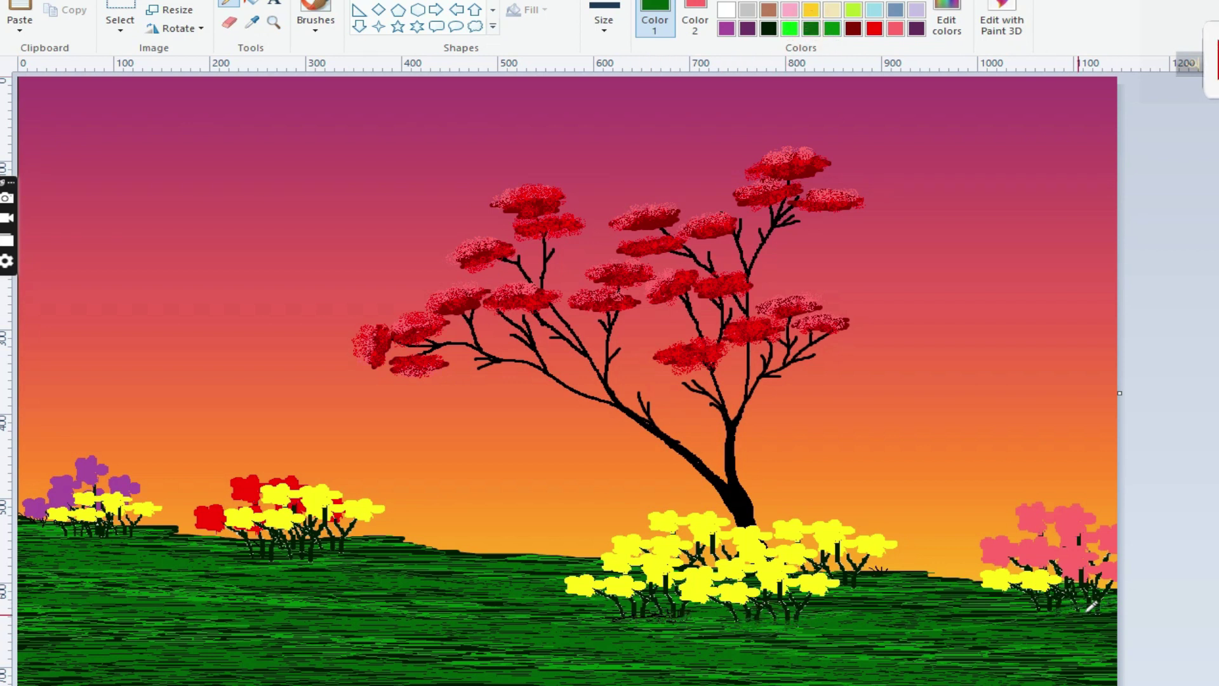
pyautogui.click(315, 19)
pyautogui.click(394, 54)
pyautogui.click(695, 19)
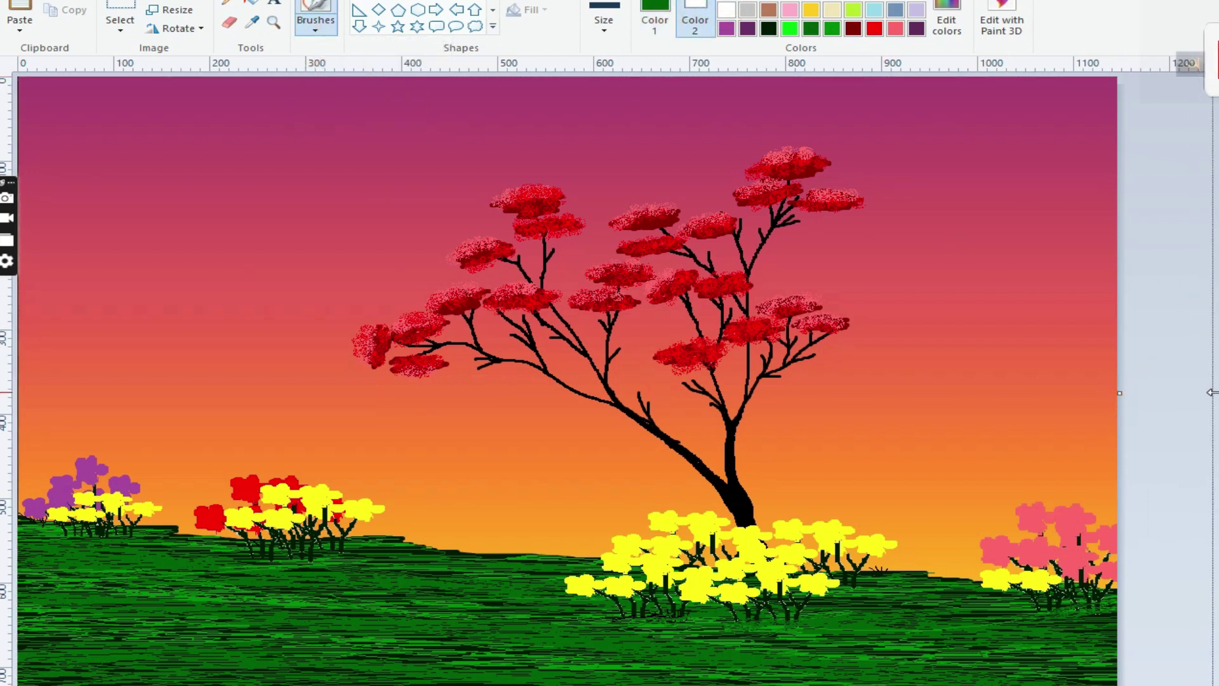
pyautogui.click(655, 19)
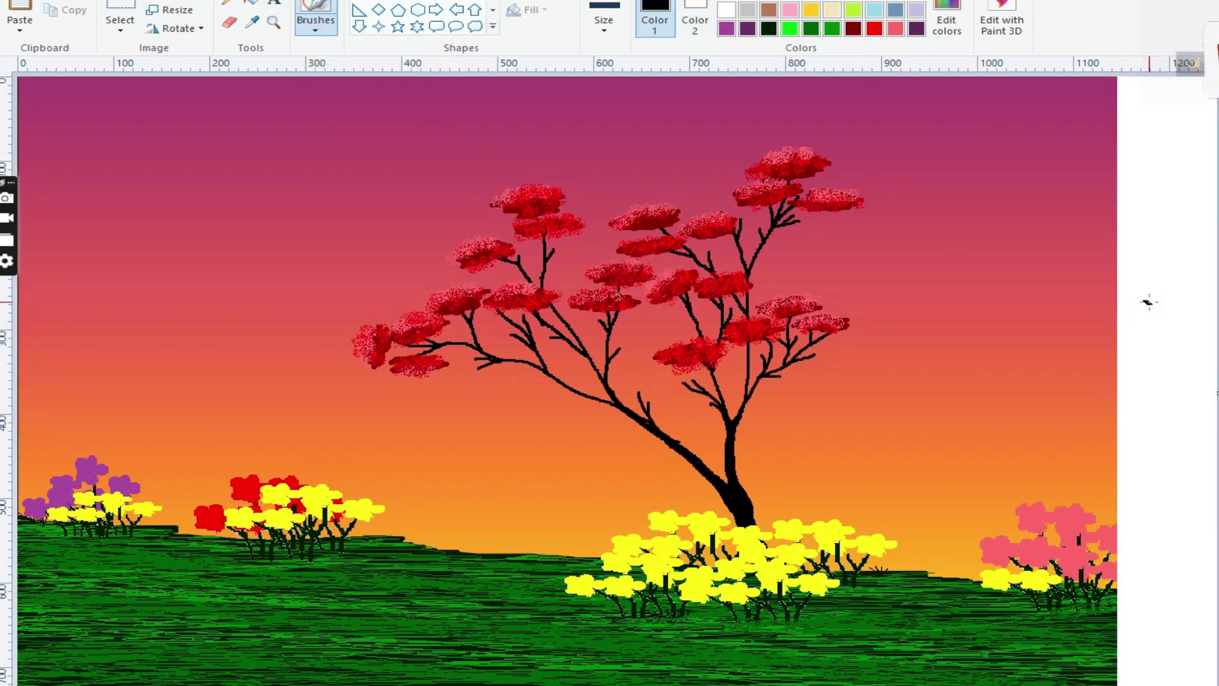
# Draw a small black bird in the white strip and switch to a thicker line.
pyautogui.moveTo(1168, 288); pyautogui.dragTo(1160, 299)
pyautogui.click(605, 19)
pyautogui.click(629, 95)
# Copy the bird and paste a transparent copy into the sky near the treetop.
pyautogui.click(131, 31)
pyautogui.click(121, 76)
pyautogui.moveTo(1131, 250); pyautogui.dragTo(1191, 315)
pyautogui.hotkey('ctrl', 'c')
pyautogui.hotkey('ctrl', 'v')
pyautogui.click(121, 30)
pyautogui.click(178, 180)
pyautogui.moveTo(50, 119); pyautogui.dragTo(867, 175)
# Paste three more birds beside it to form a four-bird flock above the tree.
pyautogui.rightClick(117, 117)
pyautogui.click(163, 171)
pyautogui.moveTo(50, 119); pyautogui.dragTo(892, 157)
pyautogui.rightClick(208, 137)
pyautogui.click(254, 185)
pyautogui.moveTo(55, 102); pyautogui.dragTo(939, 156)
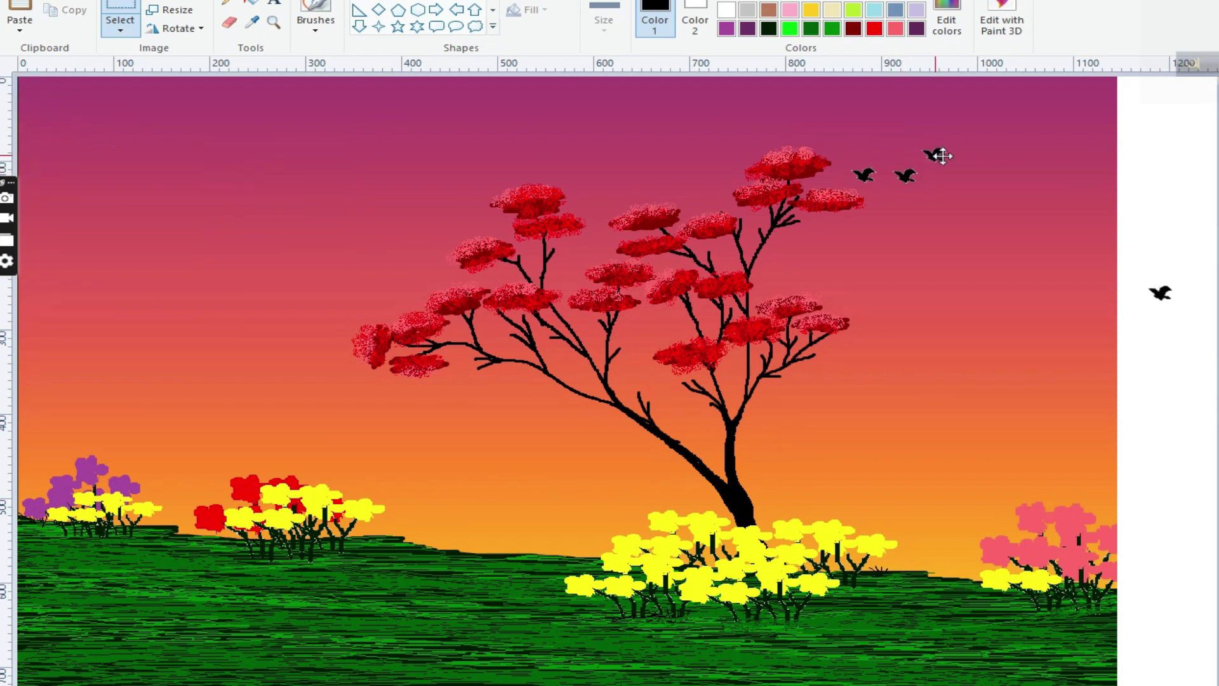
pyautogui.rightClick(255, 124)
pyautogui.click(301, 174)
pyautogui.moveTo(51, 113); pyautogui.dragTo(954, 163)
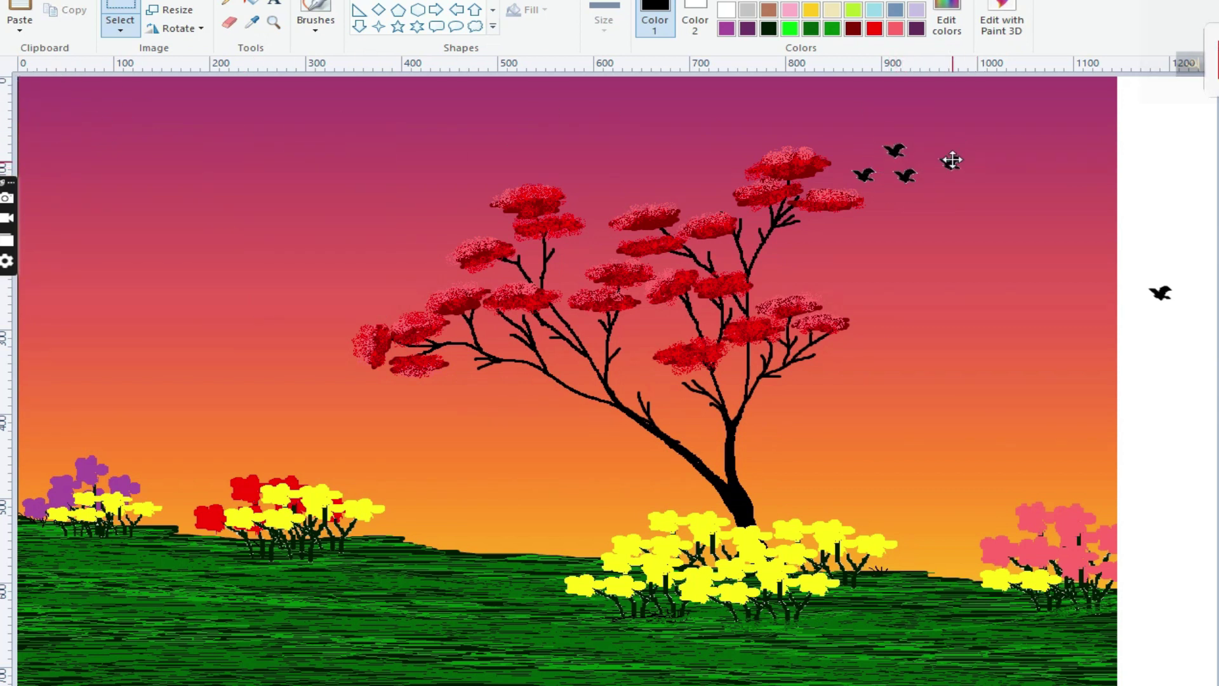
# Paste a five-bird flock into the left sky and trim the white strip off the canvas.
pyautogui.rightClick(122, 212)
pyautogui.click(163, 258)
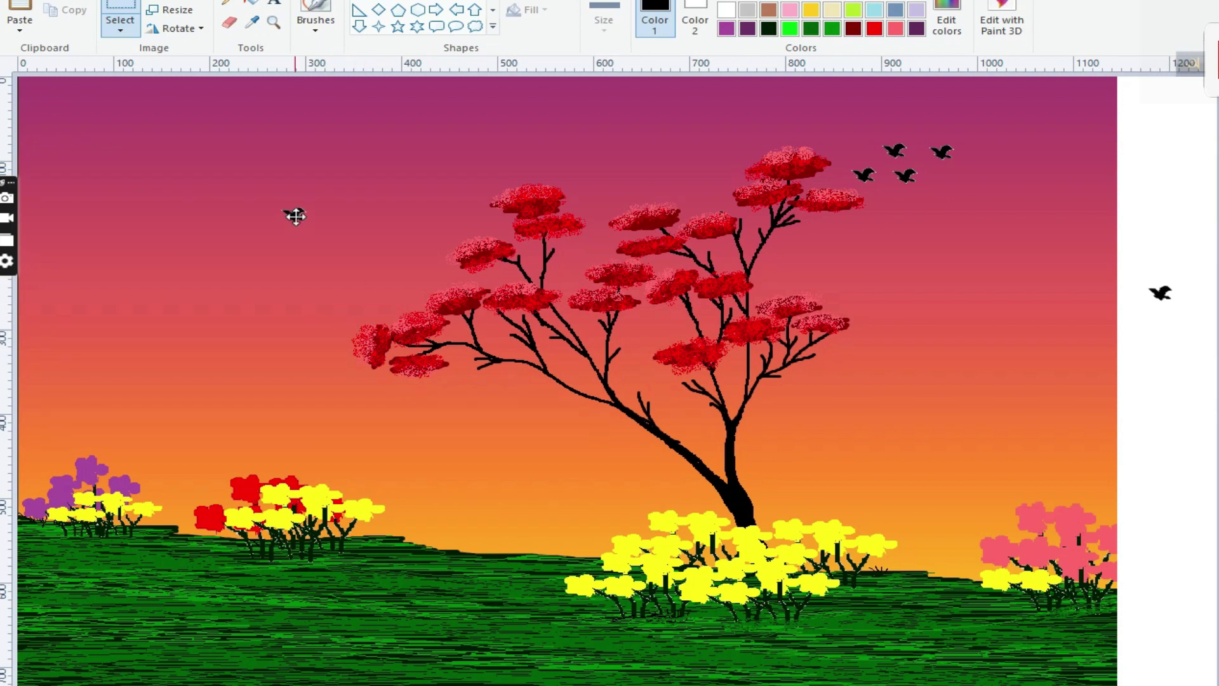
pyautogui.rightClick(203, 185)
pyautogui.click(247, 236)
pyautogui.moveTo(51, 123); pyautogui.dragTo(393, 188)
pyautogui.rightClick(143, 160)
pyautogui.click(187, 211)
pyautogui.rightClick(108, 154)
pyautogui.click(152, 200)
pyautogui.moveTo(47, 120); pyautogui.dragTo(405, 225)
pyautogui.rightClick(166, 158)
pyautogui.click(212, 208)
pyautogui.moveTo(49, 118); pyautogui.dragTo(349, 219)
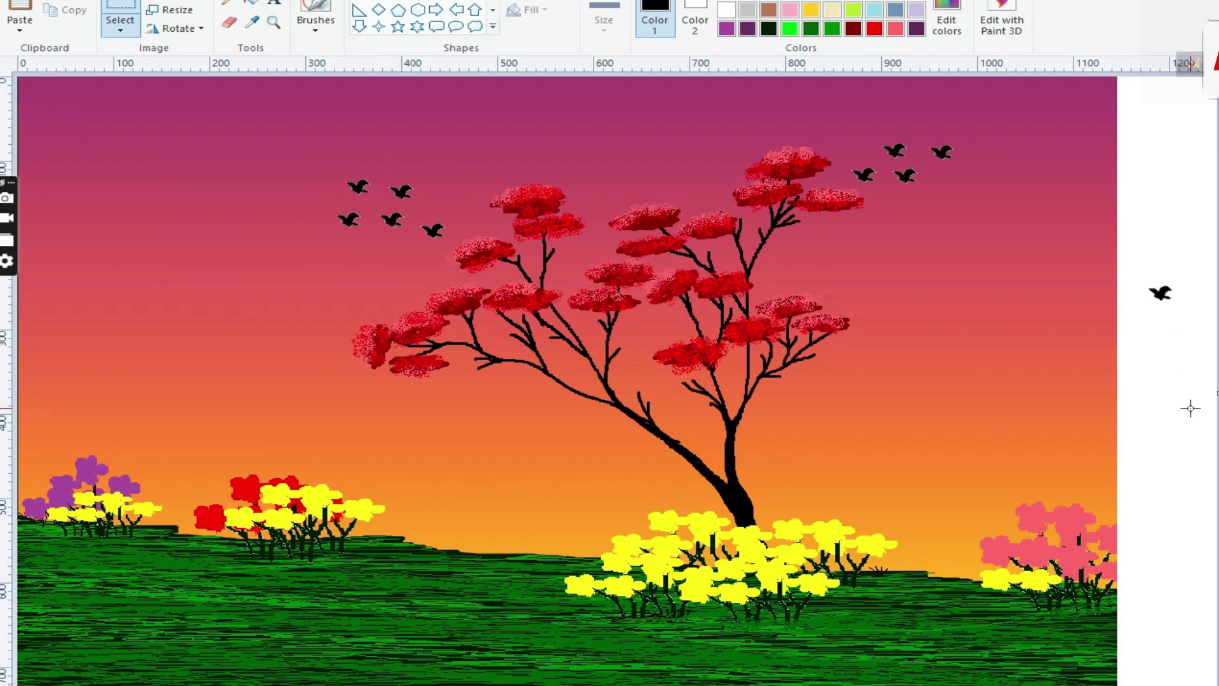
pyautogui.moveTo(1213, 395); pyautogui.dragTo(1120, 390)
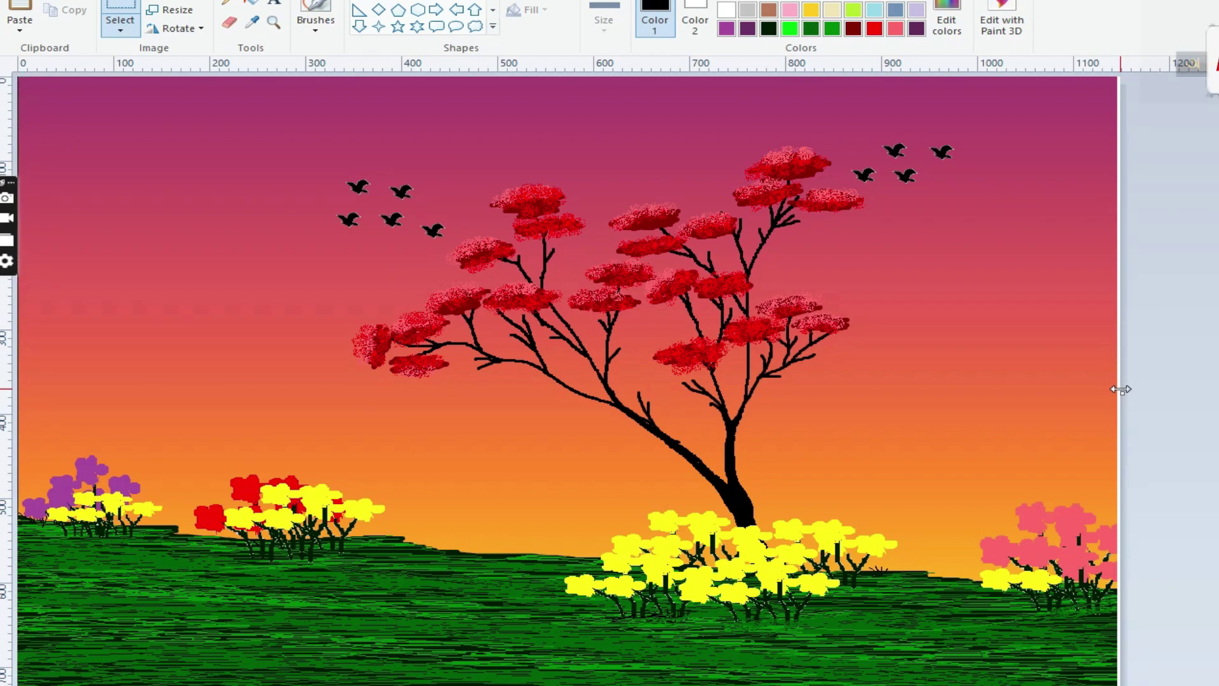